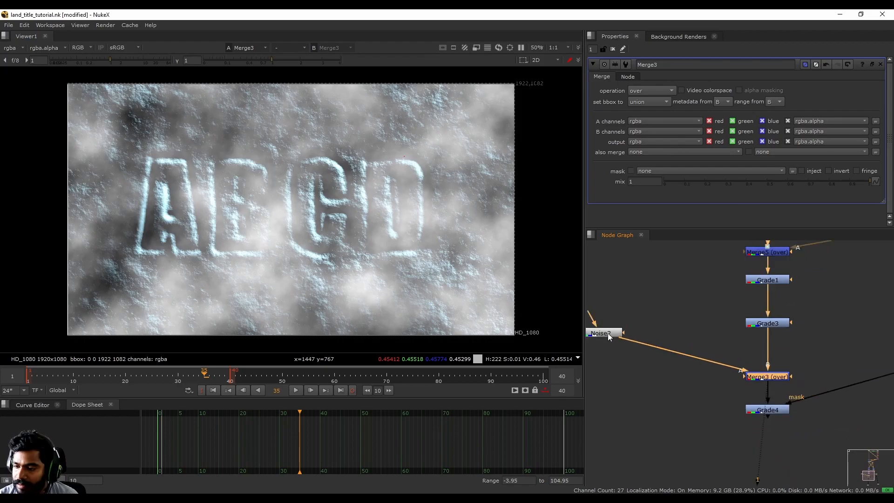
- Lower the Merge3 fog mix to 0.13 over the carved ABCD title
{"action": "left_click", "coordinate": [604, 335]}
{"action": "key", "text": "1"}
{"action": "middle_click_drag", "start_coordinate": [604, 334], "coordinate": [638, 328]}
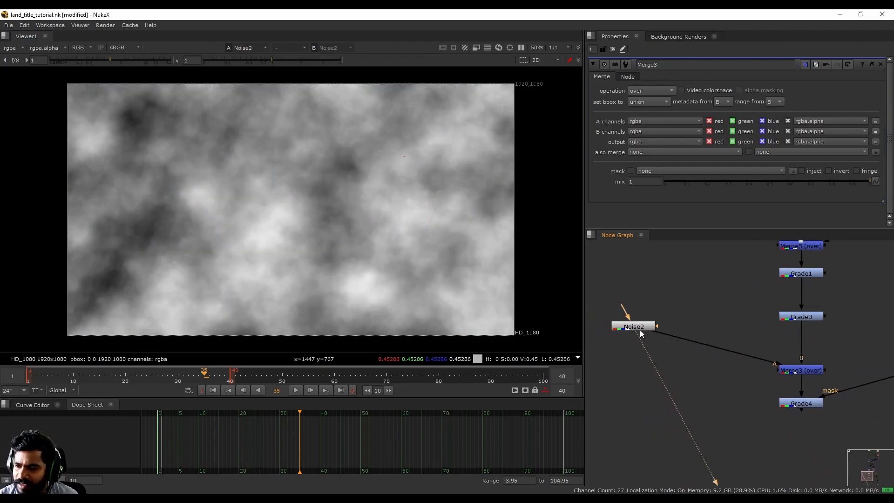
{"action": "left_click", "coordinate": [809, 371]}
{"action": "key", "text": "1"}
{"action": "left_click_drag", "start_coordinate": [852, 183], "coordinate": [692, 185]}
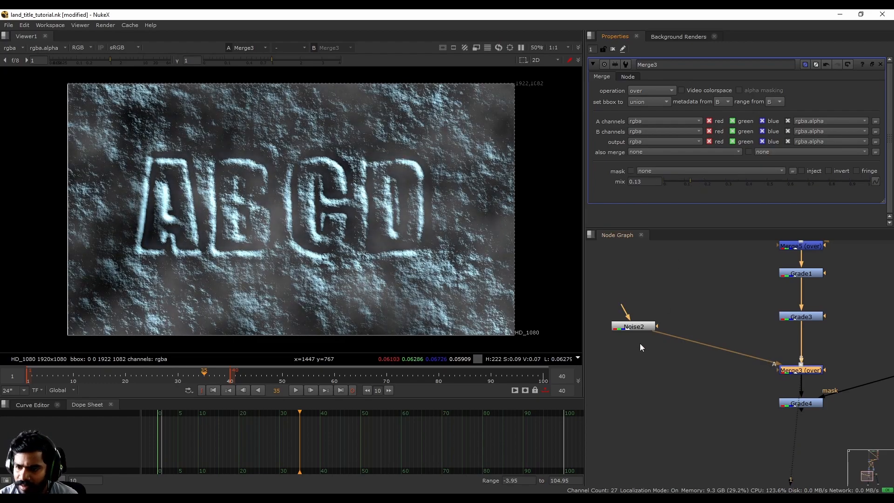
- Enlarge the Noise2 clouds by setting x/ysize to 1000
{"action": "left_click", "coordinate": [635, 327]}
{"action": "key", "text": "1"}
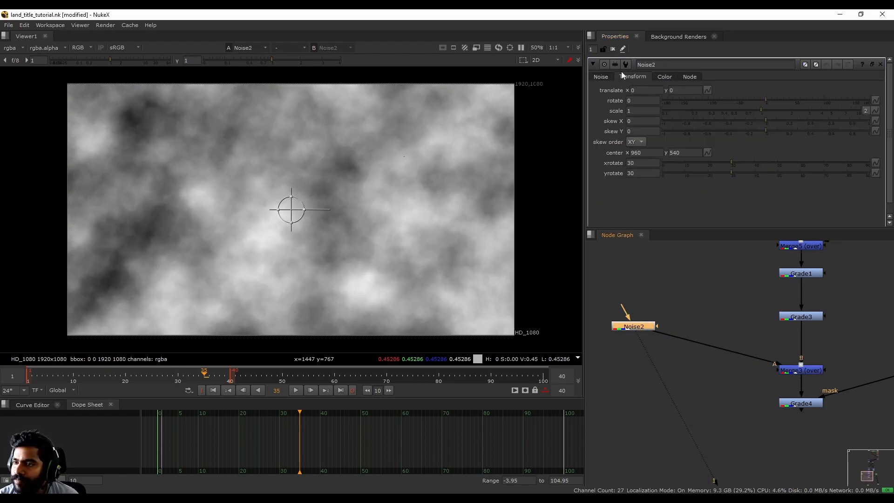
{"action": "left_click", "coordinate": [600, 77]}
{"action": "left_click_drag", "start_coordinate": [829, 161], "coordinate": [861, 162]}
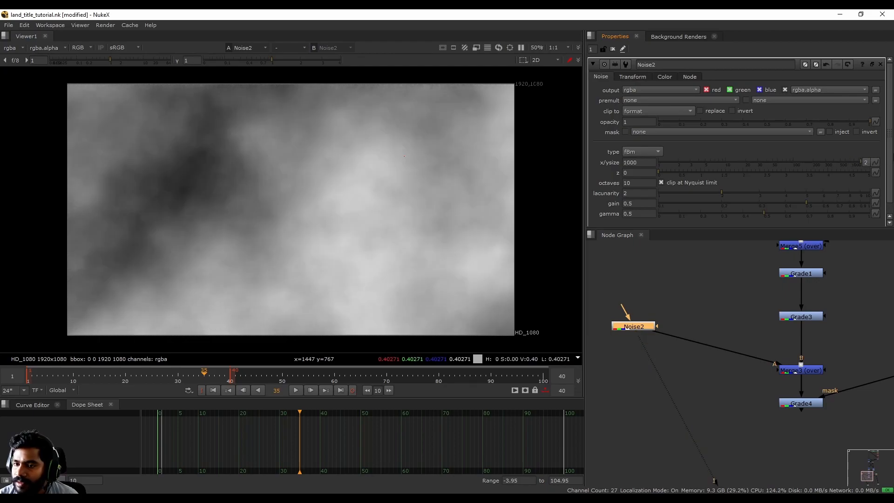
- Darken the Noise2 fog with gamma 0.2 and gain about 0.445
{"action": "left_click", "coordinate": [812, 372]}
{"action": "key", "text": "1"}
{"action": "left_click", "coordinate": [645, 326]}
{"action": "key", "text": "1"}
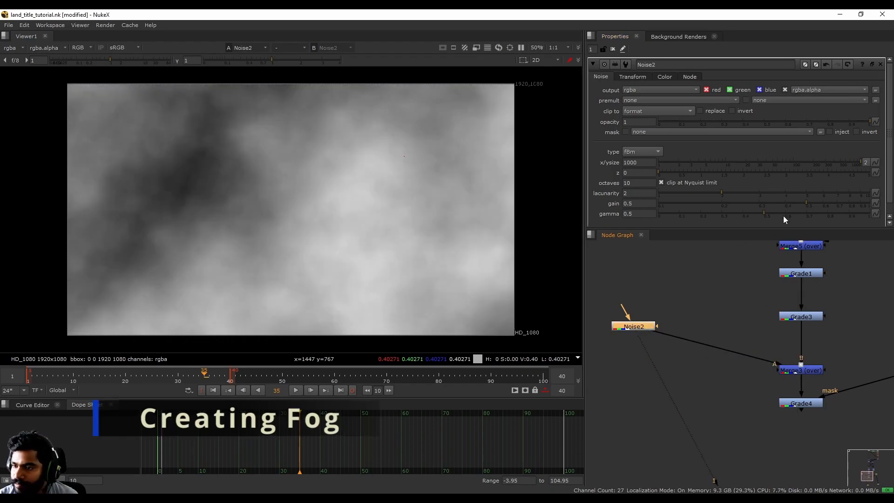
{"action": "left_click_drag", "start_coordinate": [773, 213], "coordinate": [700, 216]}
{"action": "mouse_move", "coordinate": [806, 204]}
{"action": "left_mouse_down"}
{"action": "mouse_move", "coordinate": [847, 200]}
{"action": "mouse_move", "coordinate": [788, 203]}
{"action": "mouse_move", "coordinate": [809, 203]}
{"action": "mouse_move", "coordinate": [798, 205]}
{"action": "left_mouse_up"}
- Viewing Merge3, raise Noise2 gain to 0.63 and gamma to 0.285
{"action": "left_click", "coordinate": [809, 370]}
{"action": "key", "text": "1"}
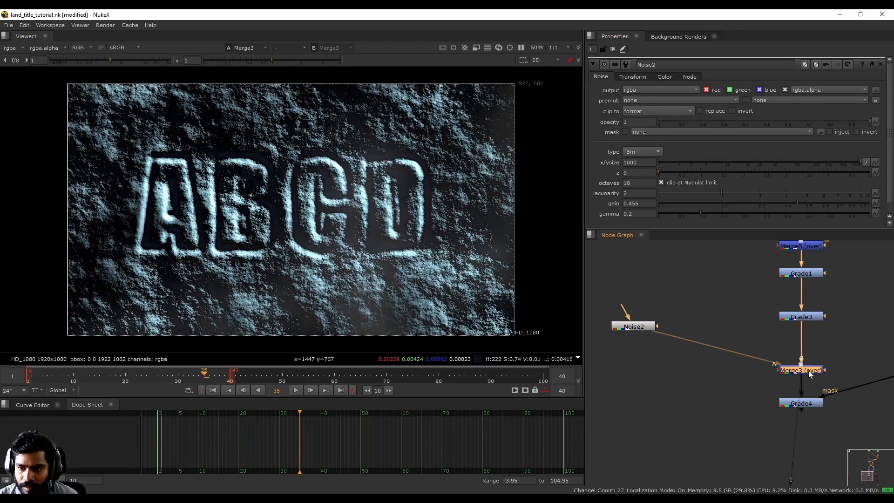
{"action": "left_click_drag", "start_coordinate": [801, 202], "coordinate": [828, 204]}
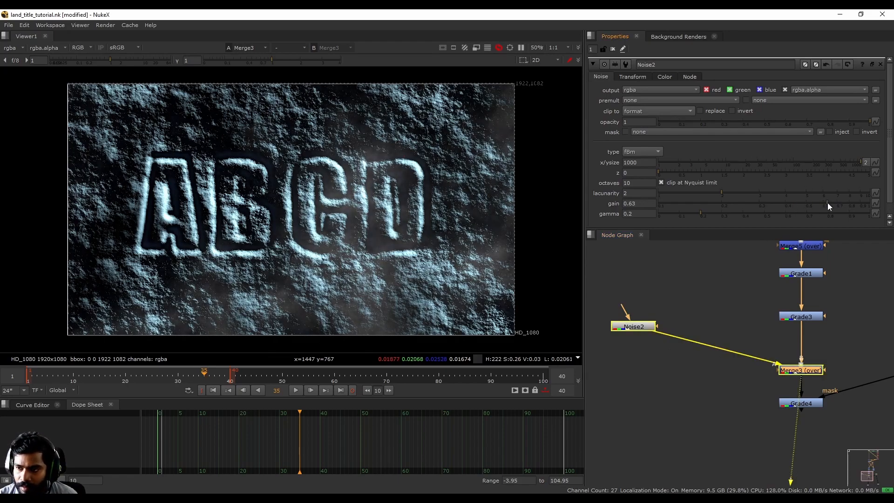
{"action": "mouse_move", "coordinate": [702, 214]}
{"action": "left_mouse_down"}
{"action": "mouse_move", "coordinate": [782, 212]}
{"action": "mouse_move", "coordinate": [675, 217]}
{"action": "mouse_move", "coordinate": [734, 216]}
{"action": "mouse_move", "coordinate": [716, 218]}
{"action": "left_mouse_up"}
- Disable Merge3 with D to compare the title without fog
{"action": "left_click", "coordinate": [804, 371]}
{"action": "key", "text": "d"}
{"action": "key", "text": "d"}
{"action": "scroll", "coordinate": [703, 331], "scroll_direction": "down", "scroll_amount": 4}
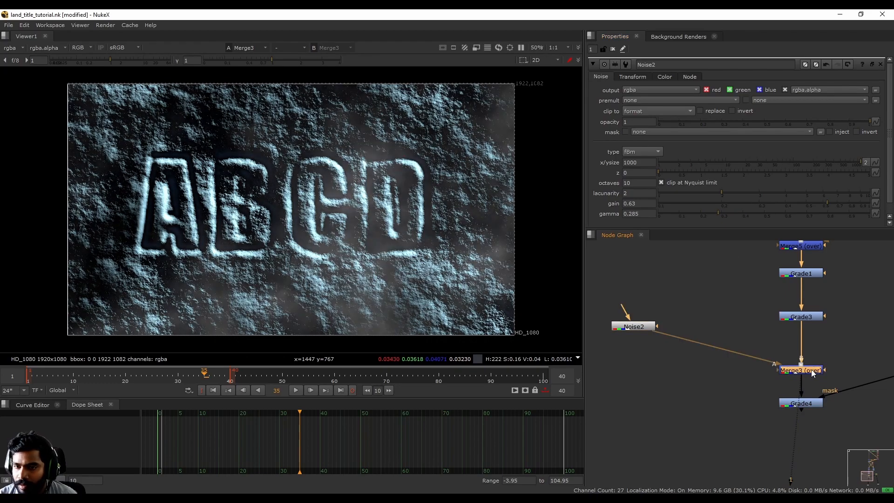
{"action": "middle_click_drag", "start_coordinate": [678, 340], "coordinate": [708, 409]}
{"action": "scroll", "coordinate": [711, 412], "scroll_direction": "up", "scroll_amount": 1}
- Move Noise2 higher in the node graph and play back the comp
{"action": "left_click_drag", "start_coordinate": [698, 404], "coordinate": [658, 334]}
{"action": "scroll", "coordinate": [660, 334], "scroll_direction": "down", "scroll_amount": 4}
{"action": "middle_click_drag", "start_coordinate": [713, 267], "coordinate": [725, 326]}
{"action": "scroll", "coordinate": [737, 264], "scroll_direction": "up", "scroll_amount": 2}
{"action": "middle_click_drag", "start_coordinate": [698, 369], "coordinate": [697, 396]}
{"action": "left_click_drag", "start_coordinate": [664, 412], "coordinate": [663, 370]}
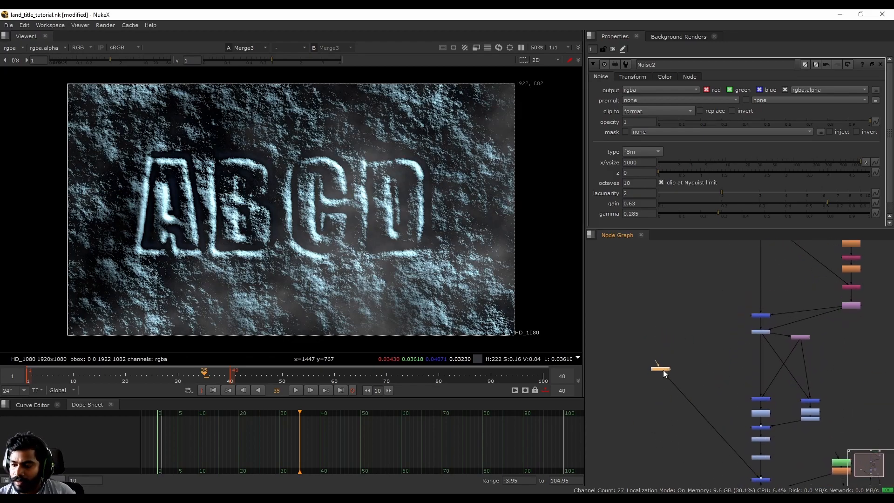
{"action": "left_click", "coordinate": [293, 390]}
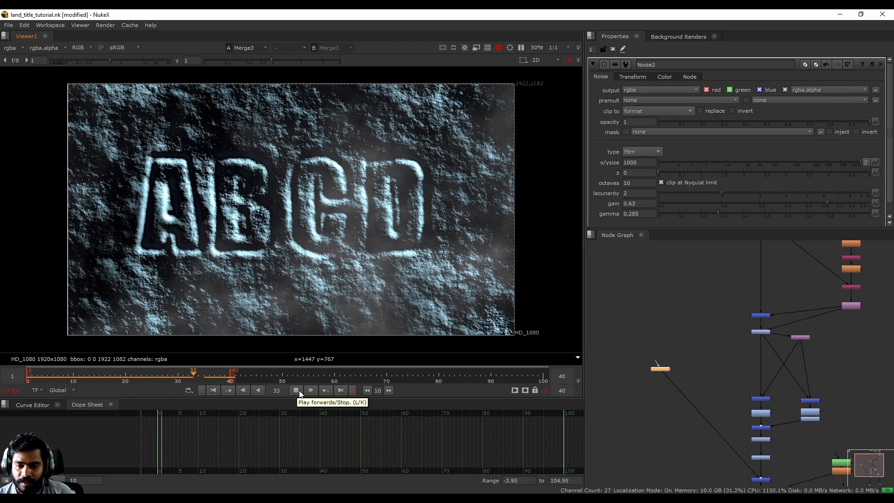
- Link Noise2's translate to Noise1's animated translate from a floating Noise1 panel
{"action": "left_click", "coordinate": [299, 390]}
{"action": "middle_click_drag", "start_coordinate": [718, 290], "coordinate": [726, 343]}
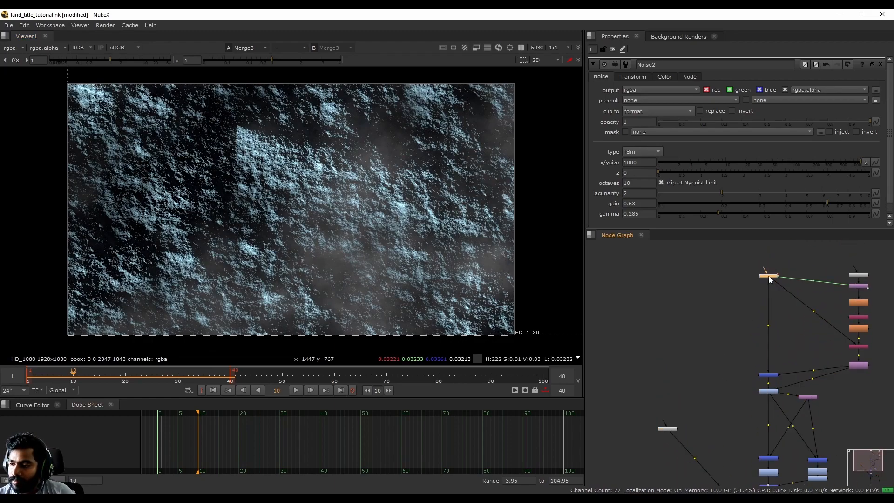
{"action": "double_click", "coordinate": [769, 276]}
{"action": "left_click_drag", "start_coordinate": [702, 89], "coordinate": [418, 87]}
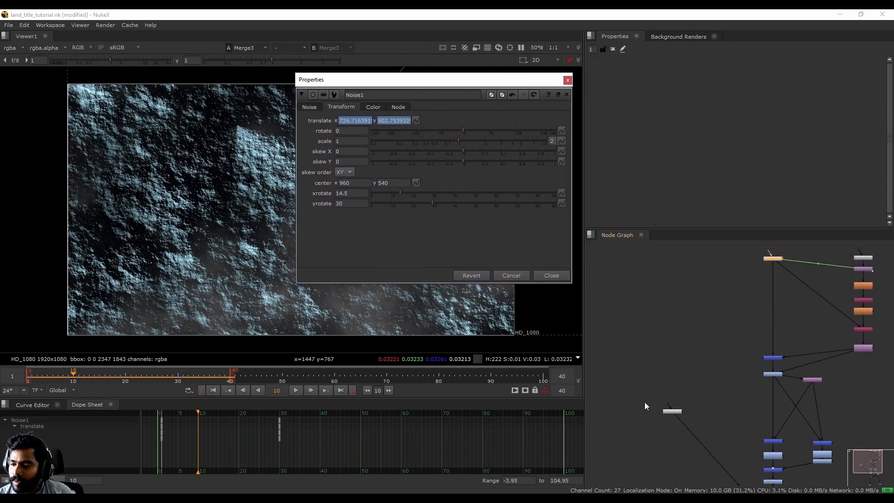
{"action": "double_click", "coordinate": [669, 412]}
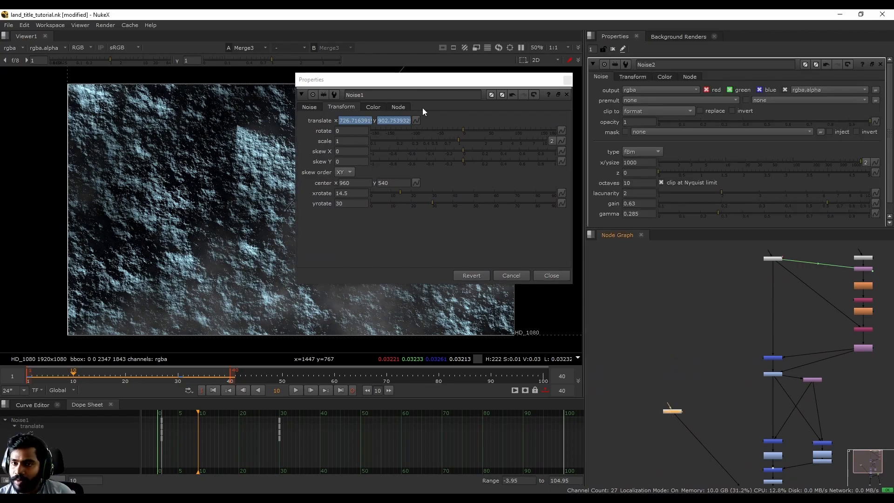
{"action": "left_click_drag", "start_coordinate": [450, 88], "coordinate": [465, 91]}
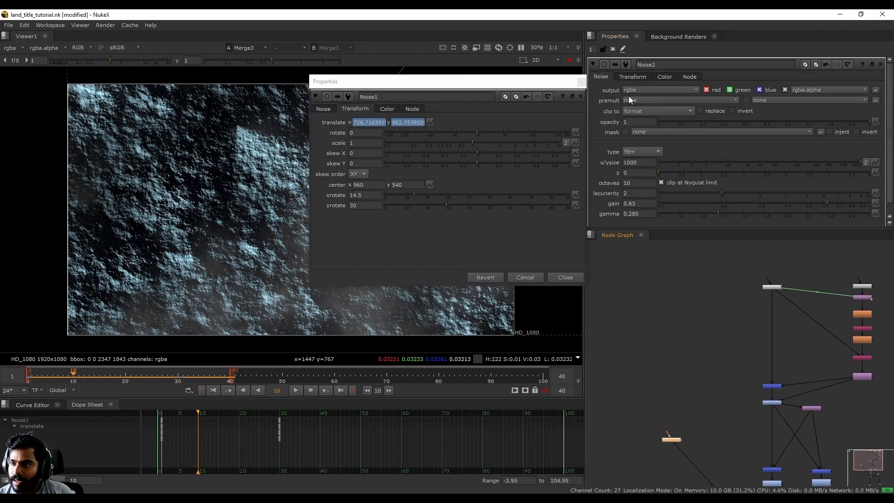
{"action": "left_click", "coordinate": [632, 77]}
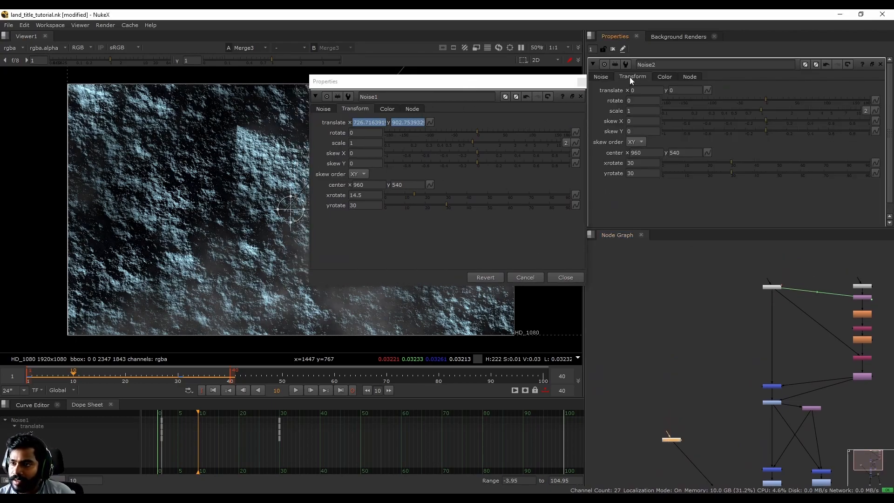
{"action": "left_click", "coordinate": [431, 122]}
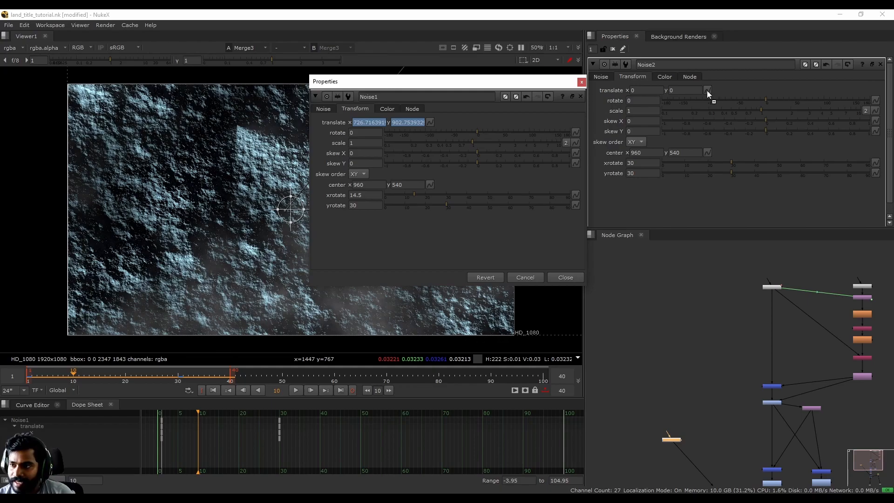
{"action": "left_click_drag", "start_coordinate": [707, 90], "coordinate": [705, 90], "text": "ctrl"}
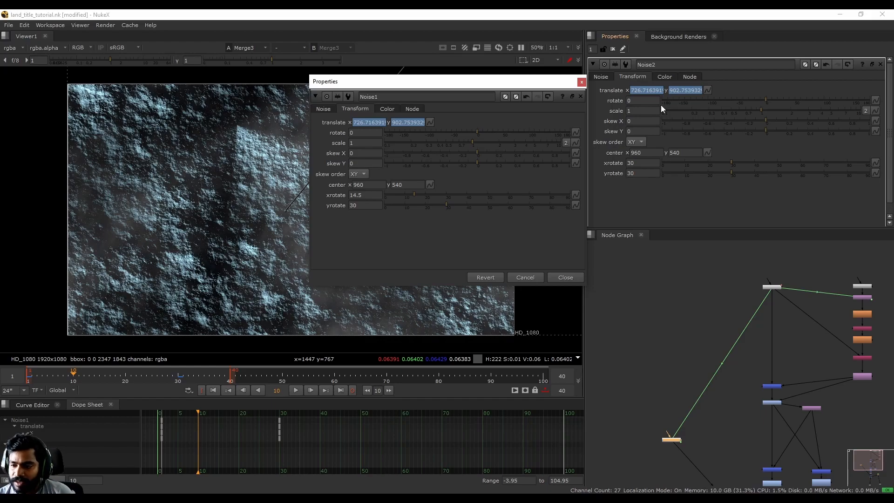
- Close the Noise1 panel, view Noise2, and play to watch the fog drift
{"action": "middle_click_drag", "start_coordinate": [684, 441], "coordinate": [686, 386]}
{"action": "scroll", "coordinate": [686, 387], "scroll_direction": "up", "scroll_amount": 5}
{"action": "left_click", "coordinate": [713, 387]}
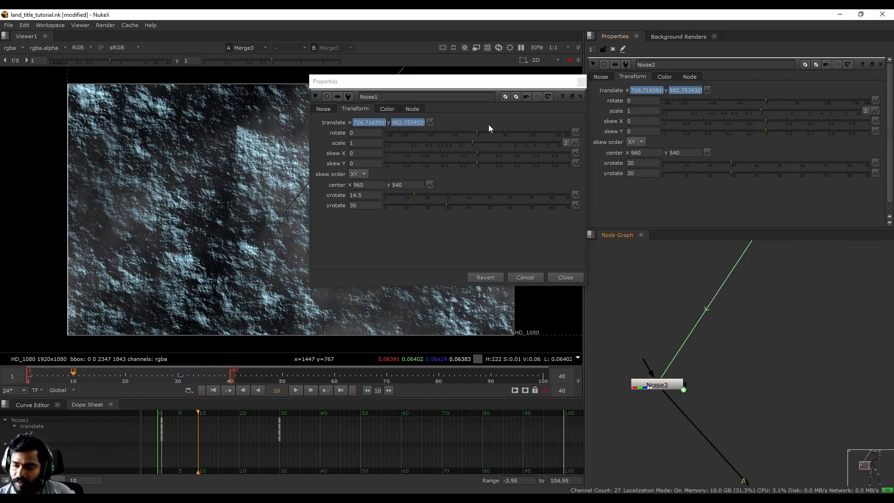
{"action": "left_click", "coordinate": [582, 81]}
{"action": "left_click", "coordinate": [673, 385]}
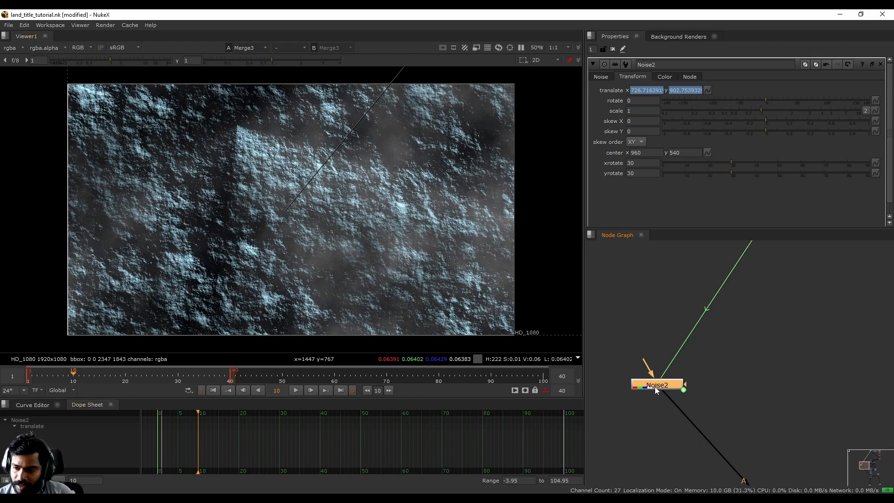
{"action": "key", "text": "1"}
{"action": "left_click", "coordinate": [295, 390]}
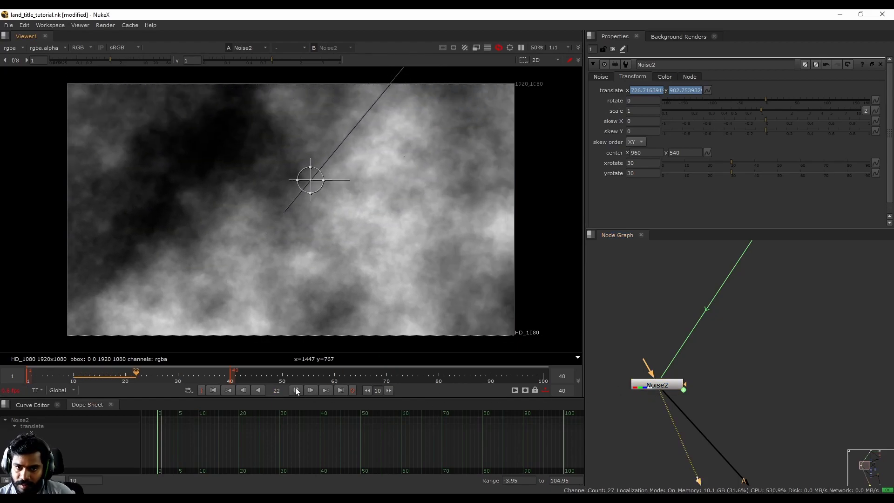
{"action": "left_click", "coordinate": [296, 390]}
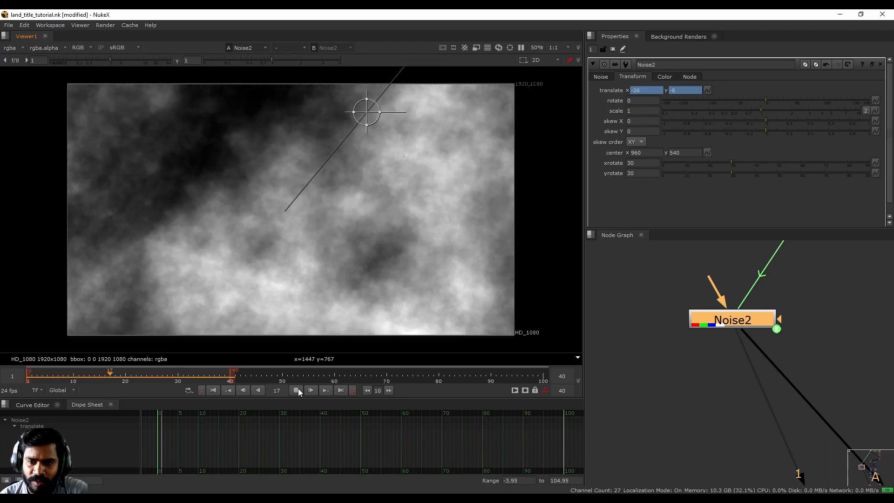
{"action": "left_click", "coordinate": [297, 389]}
- Duplicate Noise2 as Noise3 and place it to the right
{"action": "middle_click_drag", "start_coordinate": [791, 374], "coordinate": [731, 393]}
{"action": "left_click", "coordinate": [731, 393]}
{"action": "left_click", "coordinate": [683, 343]}
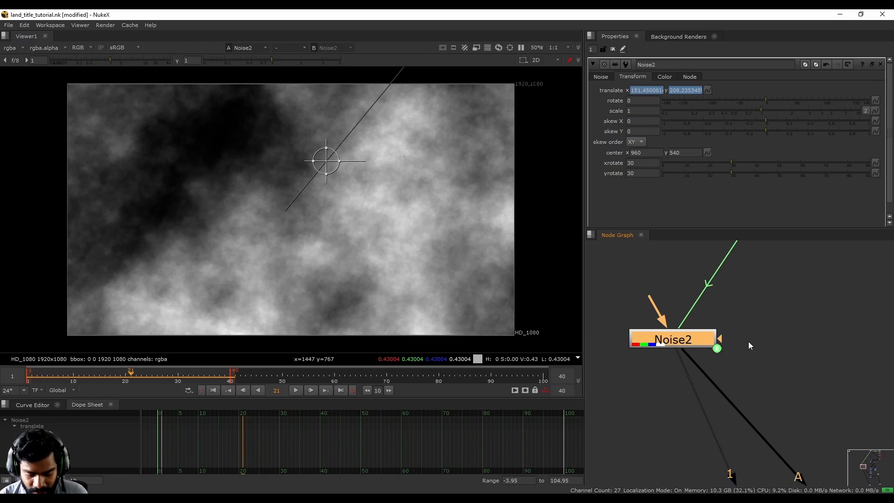
{"action": "key", "text": "alt+c"}
{"action": "left_click_drag", "start_coordinate": [749, 343], "coordinate": [815, 343]}
{"action": "left_click", "coordinate": [797, 400]}
{"action": "middle_click_drag", "start_coordinate": [796, 401], "coordinate": [764, 367]}
{"action": "scroll", "coordinate": [714, 349], "scroll_direction": "down", "scroll_amount": 3}
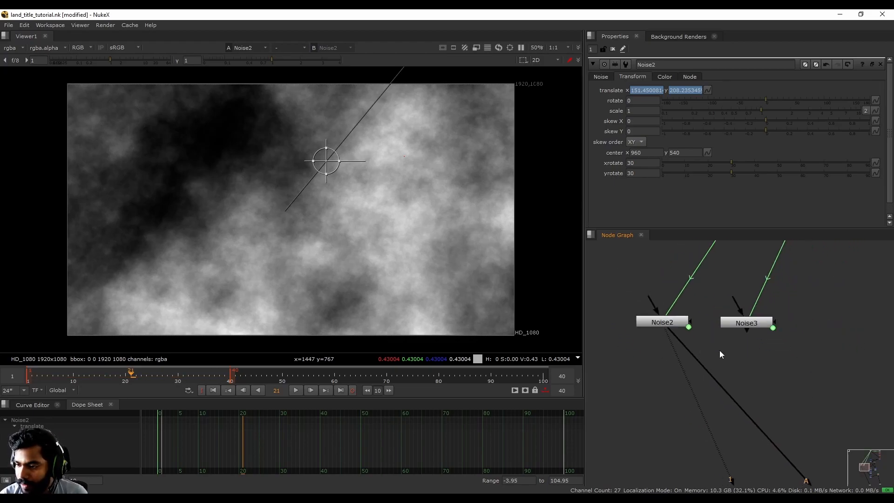
- Add a Merge6 node below the two noise nodes and view it
{"action": "scroll", "coordinate": [715, 353], "scroll_direction": "up", "scroll_amount": 2}
{"action": "key", "text": "m"}
{"action": "left_click_drag", "start_coordinate": [745, 351], "coordinate": [756, 313]}
{"action": "key", "text": "1"}
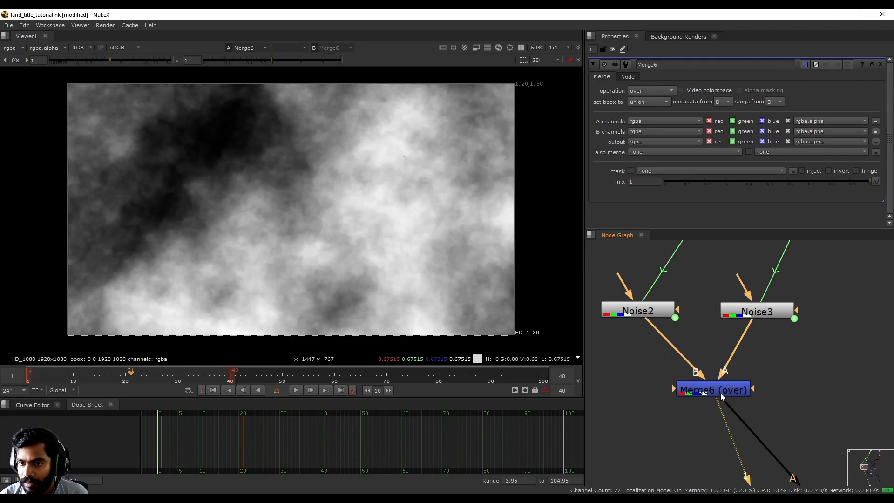
{"action": "middle_click_drag", "start_coordinate": [763, 363], "coordinate": [742, 407]}
- Set Noise3's z to 0.3 and play back the combined Merge6 fog
{"action": "left_click", "coordinate": [748, 349]}
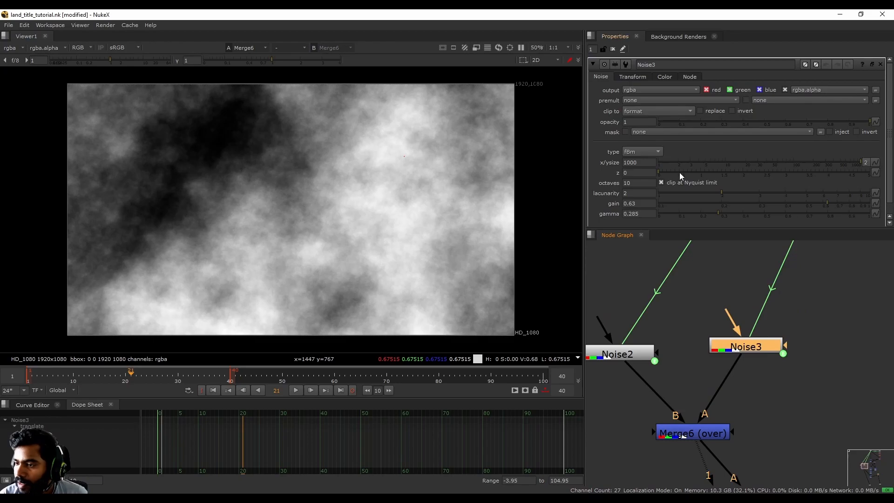
{"action": "left_click_drag", "start_coordinate": [664, 171], "coordinate": [672, 172]}
{"action": "left_click", "coordinate": [712, 434]}
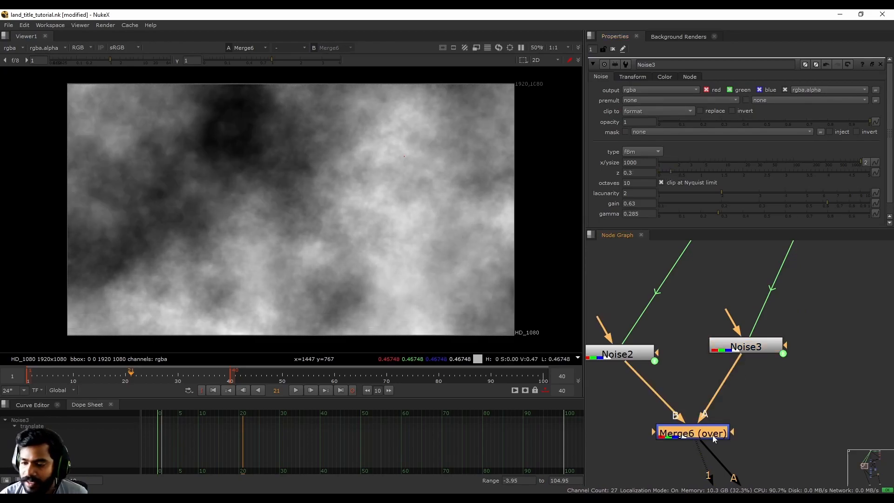
{"action": "left_click", "coordinate": [296, 390]}
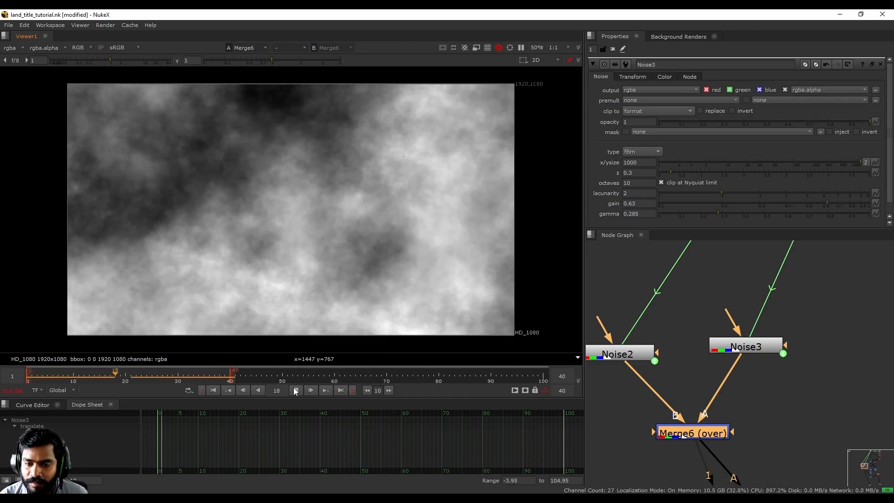
{"action": "left_click", "coordinate": [296, 390]}
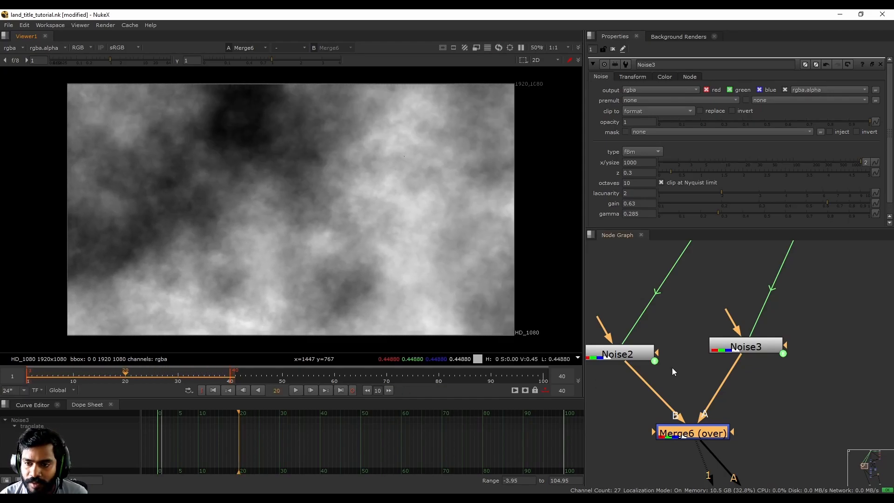
- Compare Noise2, Noise3 and the combined Merge6 fog with another playback
{"action": "left_click", "coordinate": [620, 354]}
{"action": "key", "text": "1"}
{"action": "left_click", "coordinate": [750, 351]}
{"action": "left_click", "coordinate": [712, 435]}
{"action": "key", "text": "1"}
{"action": "left_click", "coordinate": [296, 390]}
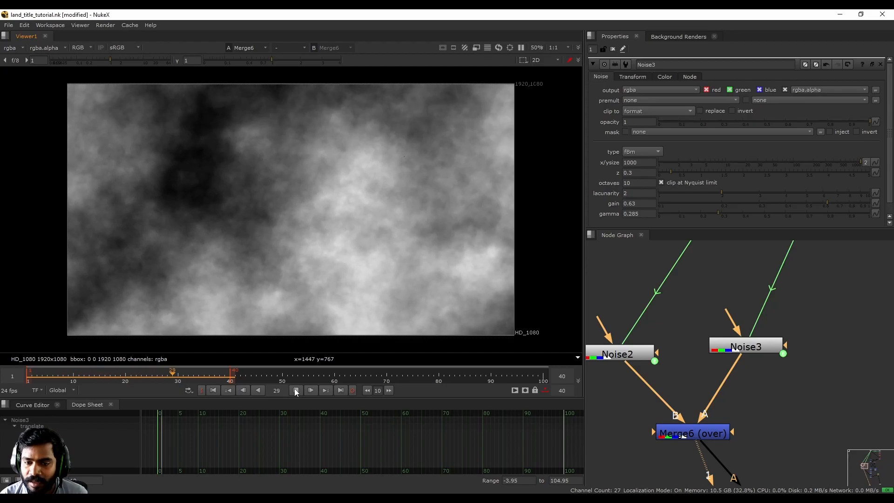
{"action": "left_click", "coordinate": [296, 390]}
{"action": "left_click", "coordinate": [747, 347]}
{"action": "key", "text": "1"}
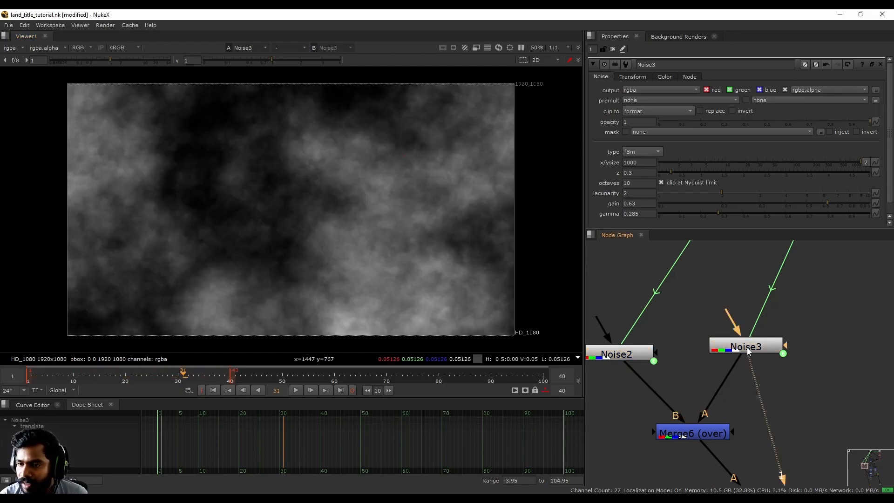
- Append /2 to Noise3's translate x and y expressions, then play the slower drift
{"action": "left_click", "coordinate": [619, 355]}
{"action": "left_click", "coordinate": [767, 345]}
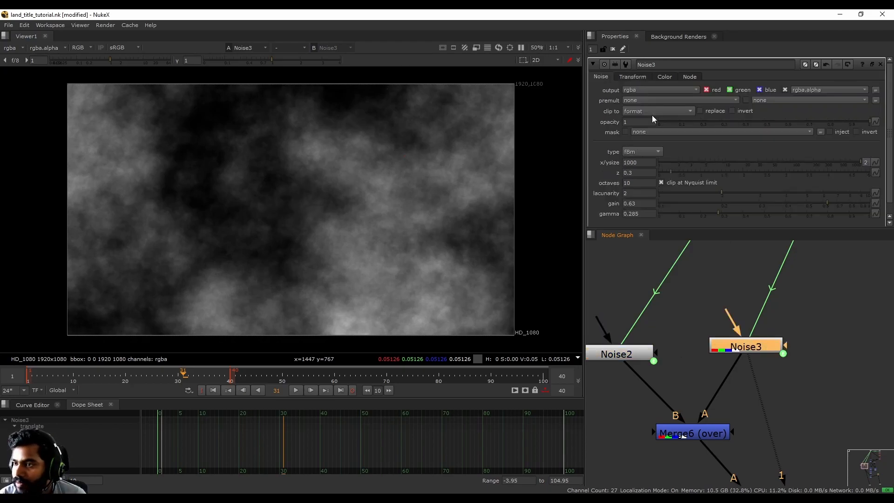
{"action": "left_click", "coordinate": [631, 77]}
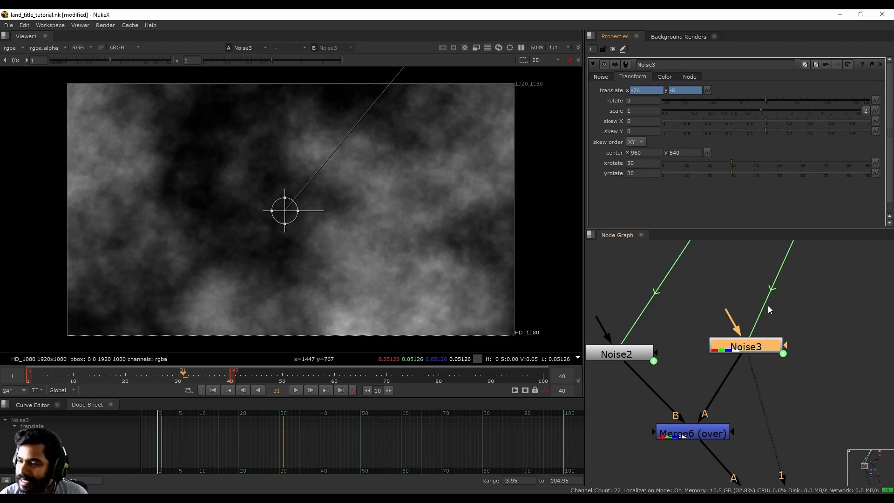
{"action": "left_click", "coordinate": [707, 90]}
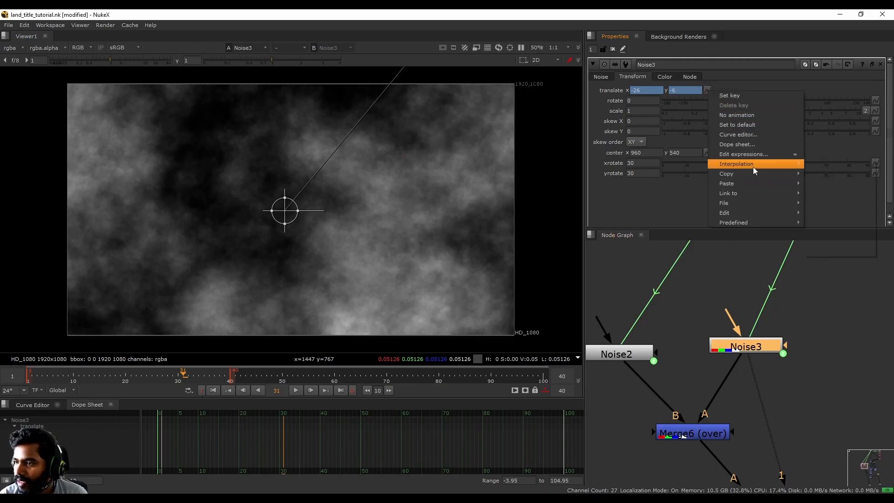
{"action": "left_click", "coordinate": [748, 154]}
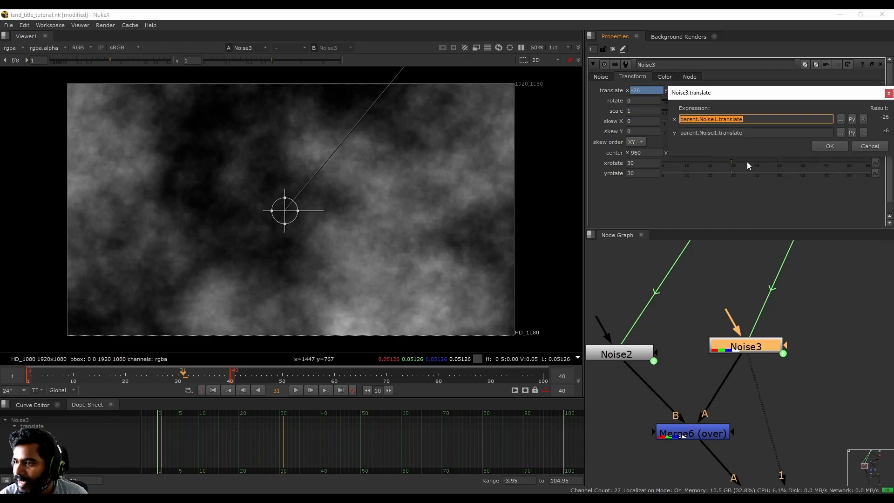
{"action": "left_click_drag", "start_coordinate": [740, 97], "coordinate": [645, 187]}
{"action": "left_click", "coordinate": [664, 211]}
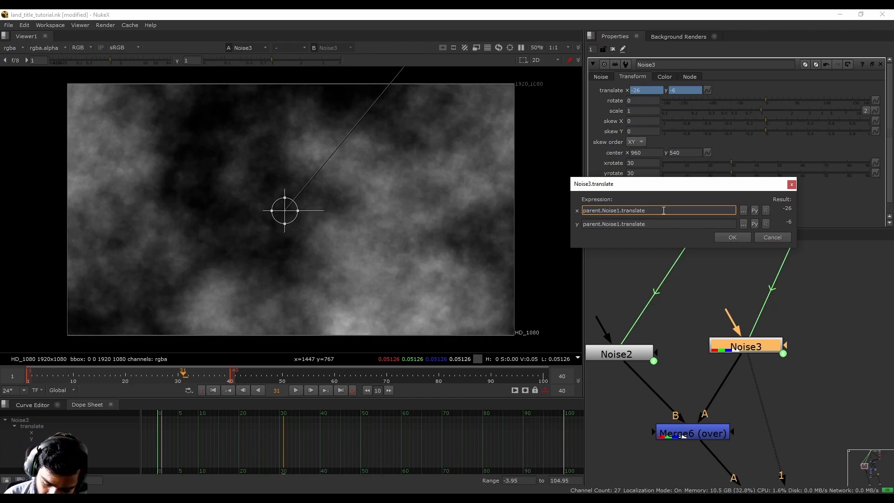
{"action": "type", "text": "/"}
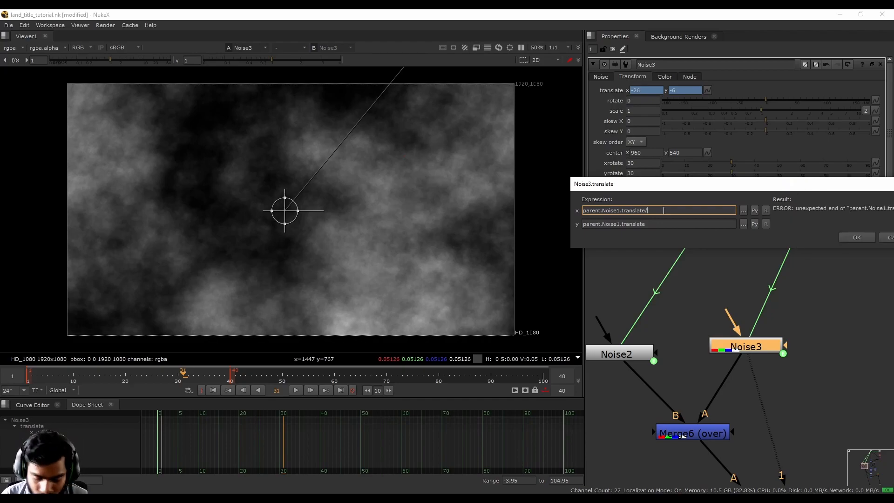
{"action": "type", "text": "2"}
{"action": "left_click", "coordinate": [652, 223]}
{"action": "type", "text": "/2"}
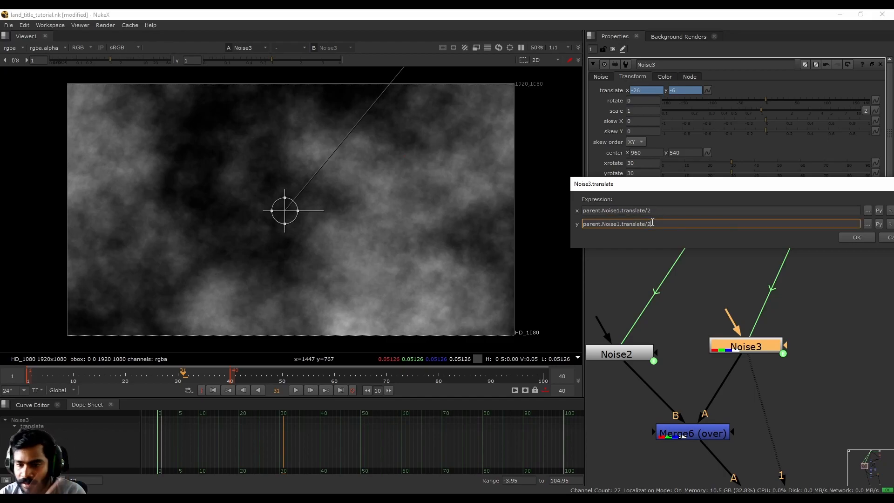
{"action": "left_click", "coordinate": [856, 239]}
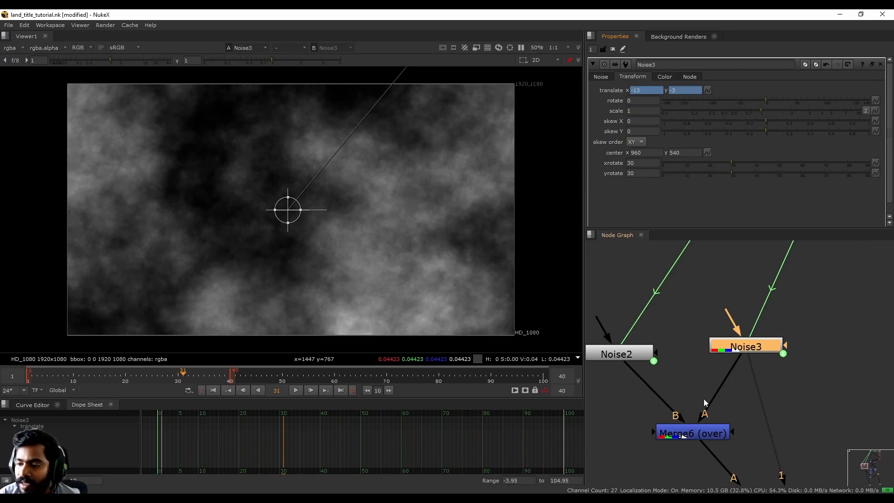
{"action": "left_click", "coordinate": [296, 391]}
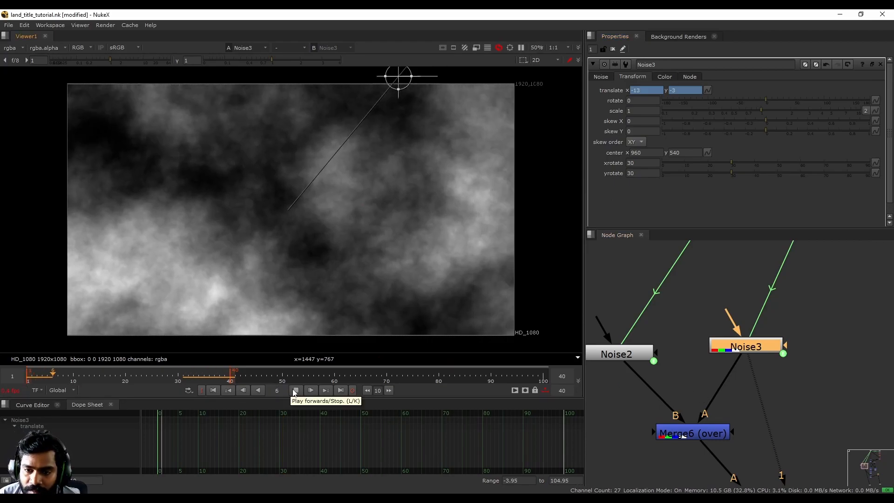
- Play the merged noise animation from Merge6
{"action": "left_click", "coordinate": [295, 391]}
{"action": "left_click", "coordinate": [686, 434]}
{"action": "key", "text": "1"}
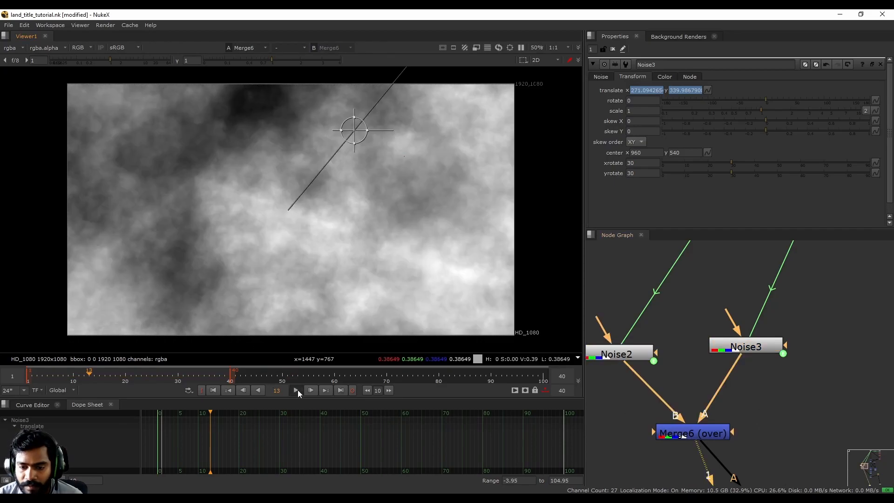
{"action": "left_click", "coordinate": [296, 391]}
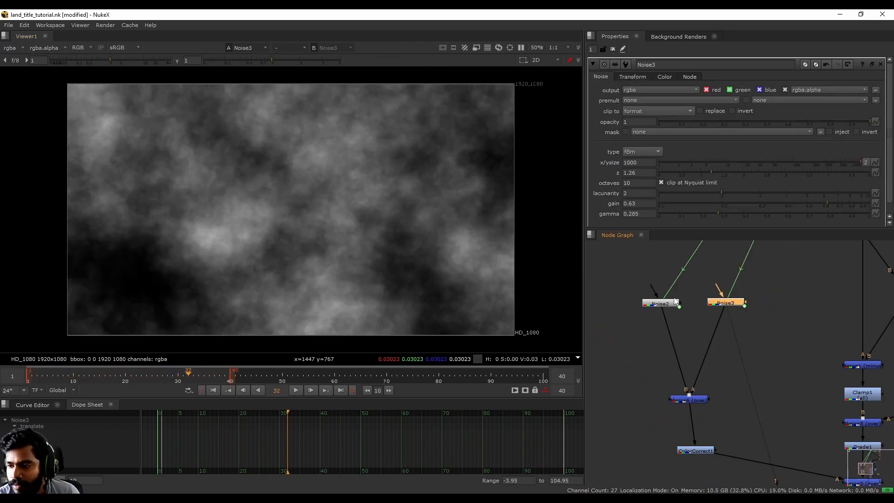
- Review Noise2 and Noise3 settings, then scrub ColorCorrect1's output to around frame 9
{"action": "double_click", "coordinate": [663, 303]}
{"action": "double_click", "coordinate": [728, 302]}
{"action": "left_click", "coordinate": [691, 401]}
{"action": "key", "text": "1"}
{"action": "left_click", "coordinate": [697, 451]}
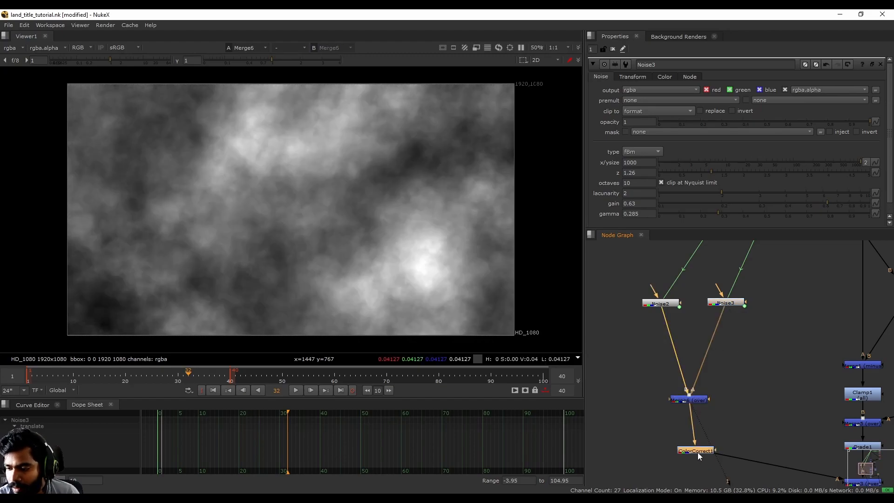
{"action": "key", "text": "1"}
{"action": "left_click_drag", "start_coordinate": [305, 381], "coordinate": [69, 376]}
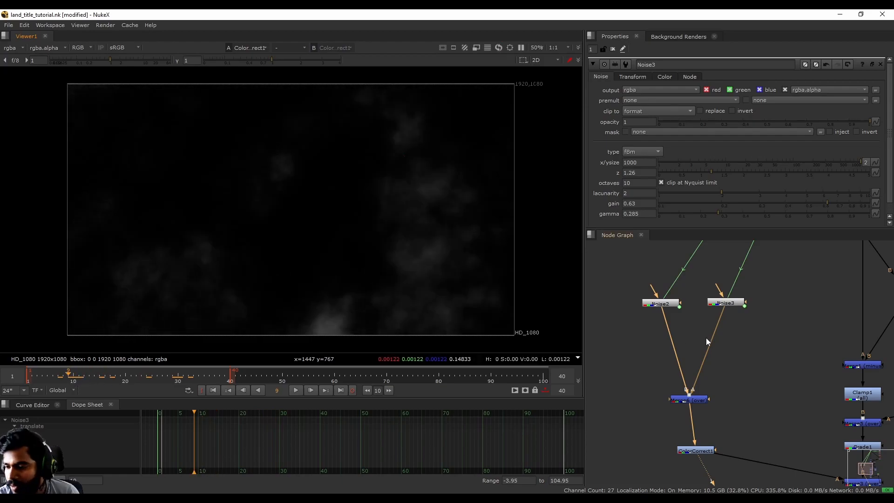
{"action": "middle_click_drag", "start_coordinate": [718, 310], "coordinate": [731, 349]}
- Copy-paste Noise3 as Noise4 and connect Merge6's A2 input to it
{"action": "left_click_drag", "start_coordinate": [746, 339], "coordinate": [734, 340]}
{"action": "key", "text": "ctrl+c"}
{"action": "left_click", "coordinate": [797, 334]}
{"action": "key", "text": "ctrl+v"}
{"action": "left_click_drag", "start_coordinate": [796, 334], "coordinate": [786, 342]}
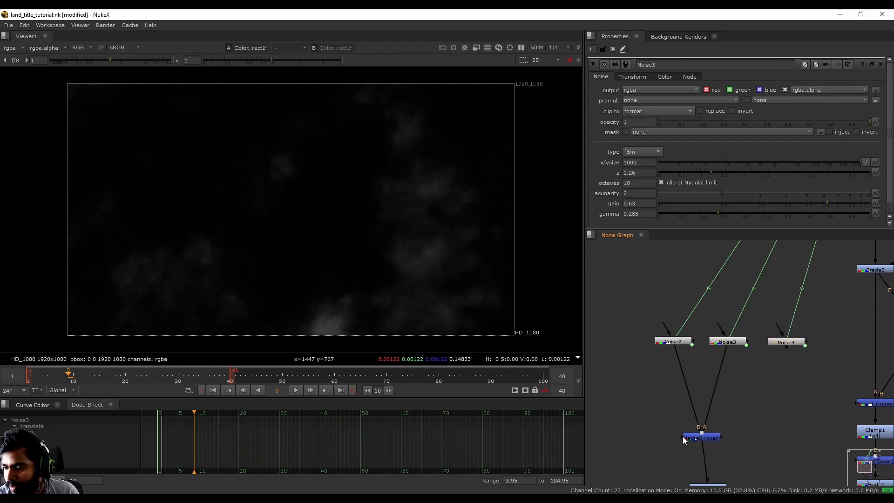
{"action": "left_click_drag", "start_coordinate": [630, 438], "coordinate": [776, 342]}
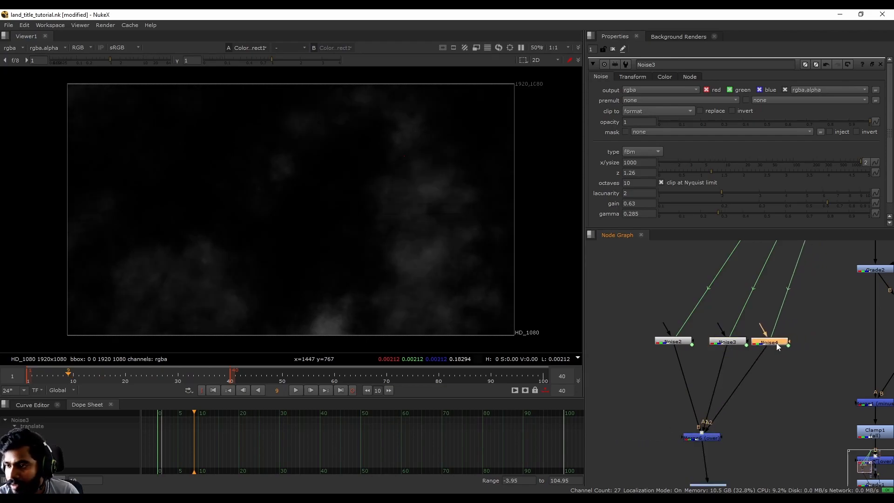
- Check Noise4's translate expression and cancel without changes
{"action": "left_click", "coordinate": [632, 76]}
{"action": "right_click", "coordinate": [708, 91]}
{"action": "mouse_move", "coordinate": [750, 181]}
{"action": "left_click", "coordinate": [751, 156]}
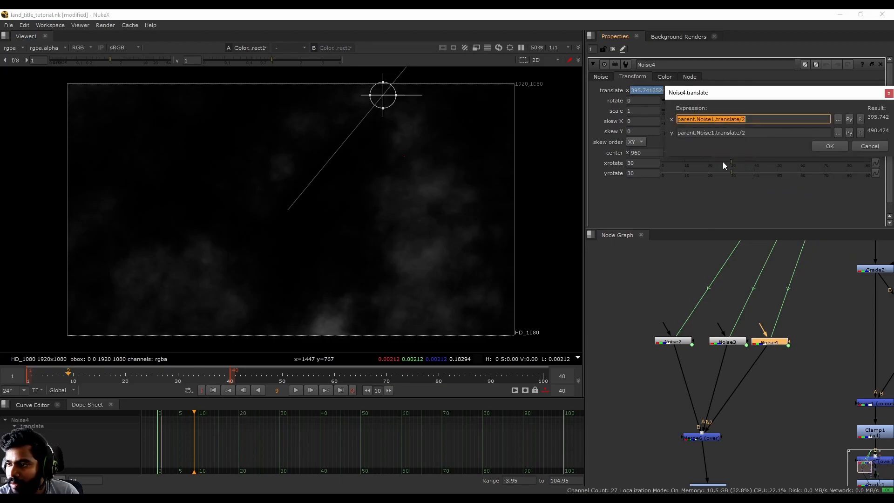
{"action": "left_click", "coordinate": [747, 121]}
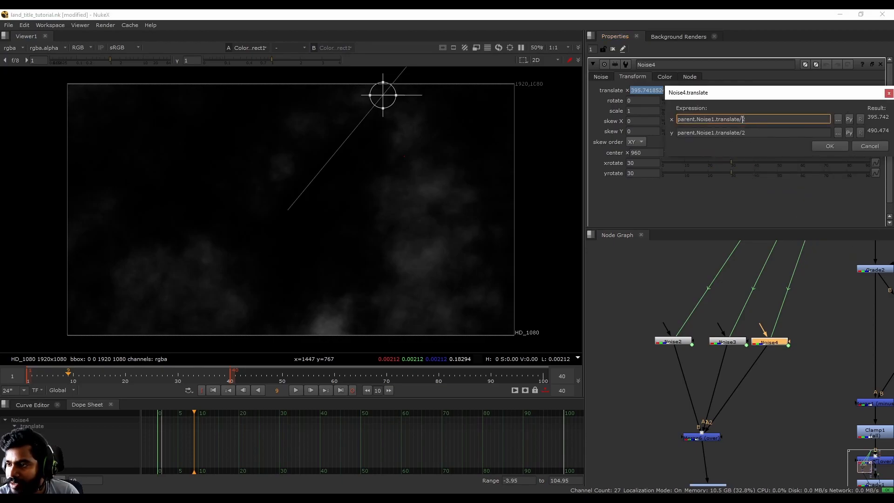
{"action": "left_click", "coordinate": [869, 148]}
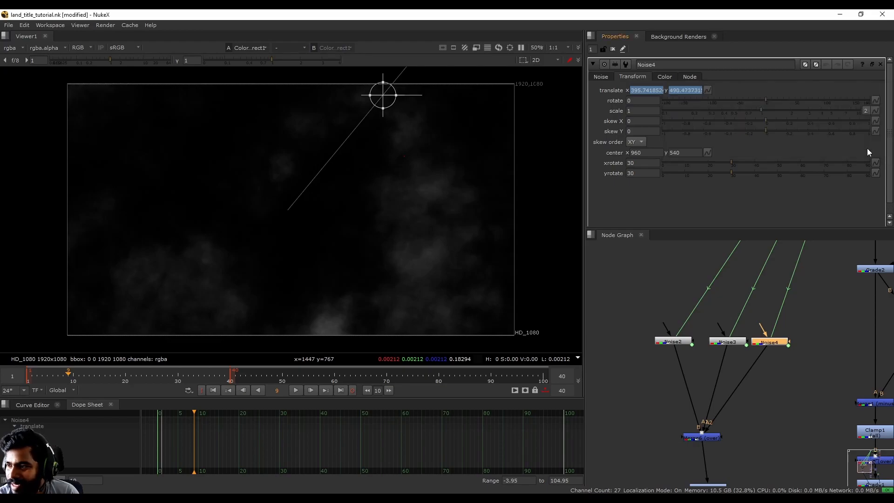
- Change Noise3's translate expression divisor from 2 to 1.5 for x and y
{"action": "double_click", "coordinate": [743, 342]}
{"action": "left_click", "coordinate": [633, 77]}
{"action": "right_click", "coordinate": [707, 90]}
{"action": "left_click", "coordinate": [742, 155]}
{"action": "left_click", "coordinate": [745, 119]}
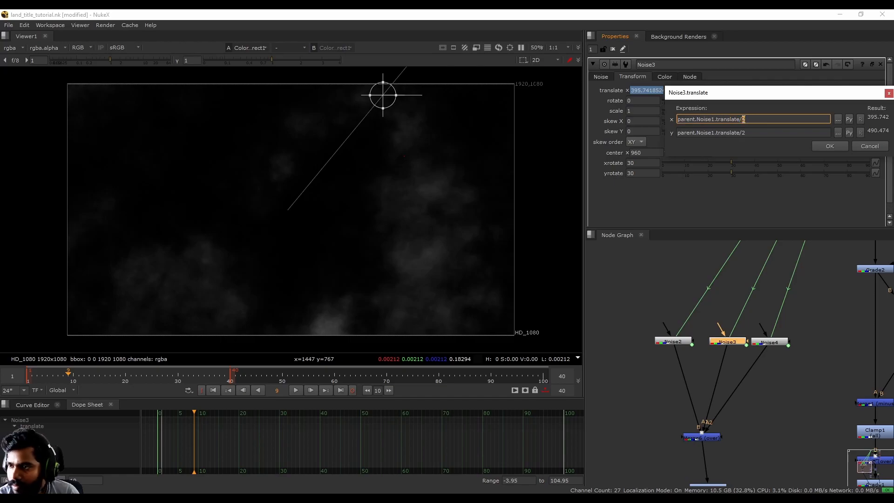
{"action": "double_click", "coordinate": [744, 132]}
{"action": "key", "text": "Return"}
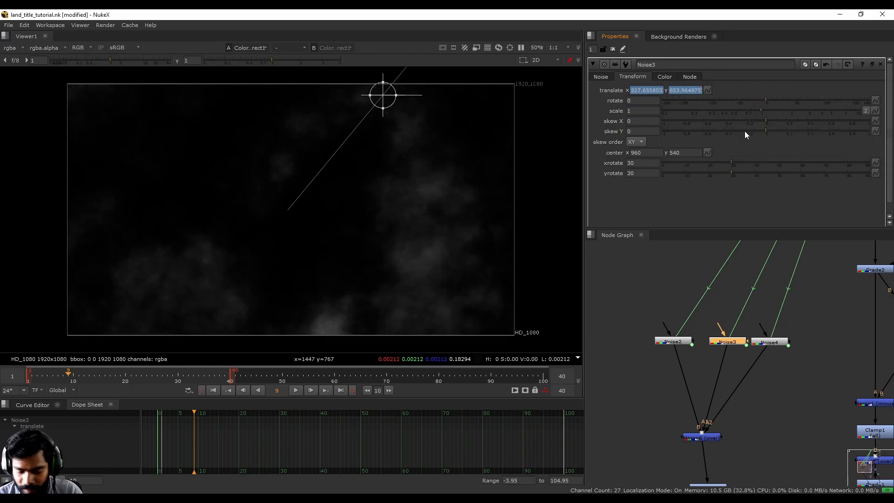
{"action": "left_click", "coordinate": [662, 425]}
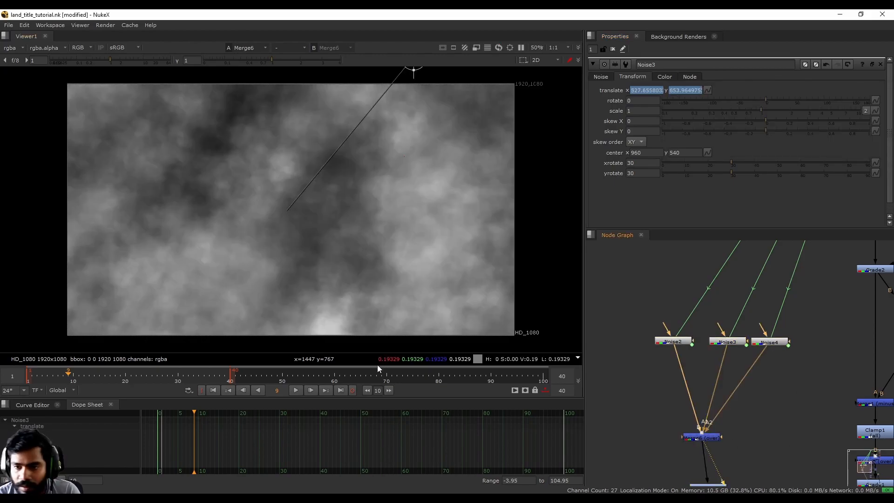
- Set Noise4's z to 1.92 while viewing it on its own
{"action": "double_click", "coordinate": [770, 344]}
{"action": "left_click", "coordinate": [770, 344], "text": "ctrl+shift"}
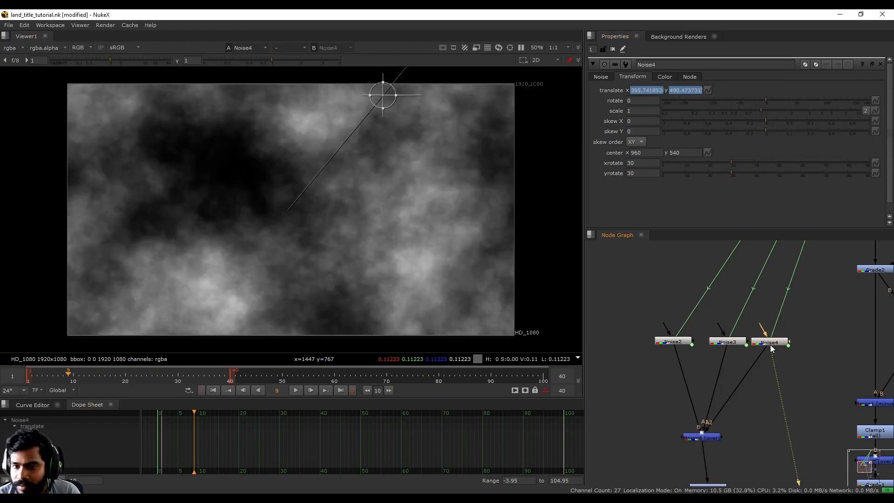
{"action": "left_click", "coordinate": [735, 344], "text": "ctrl+shift"}
{"action": "key", "text": "1"}
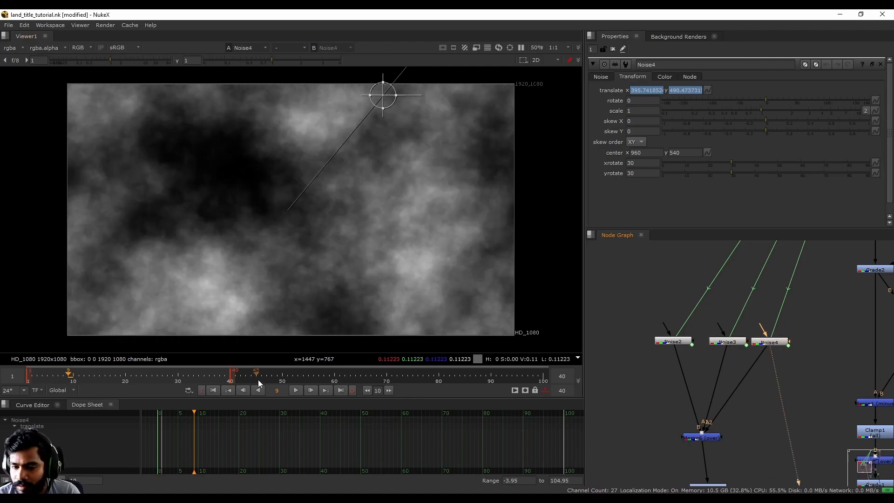
{"action": "left_click", "coordinate": [600, 78]}
{"action": "left_click_drag", "start_coordinate": [728, 173], "coordinate": [739, 173]}
- Play the merged noise from frame 1, then view ColorCorrect1's output
{"action": "key", "text": "1"}
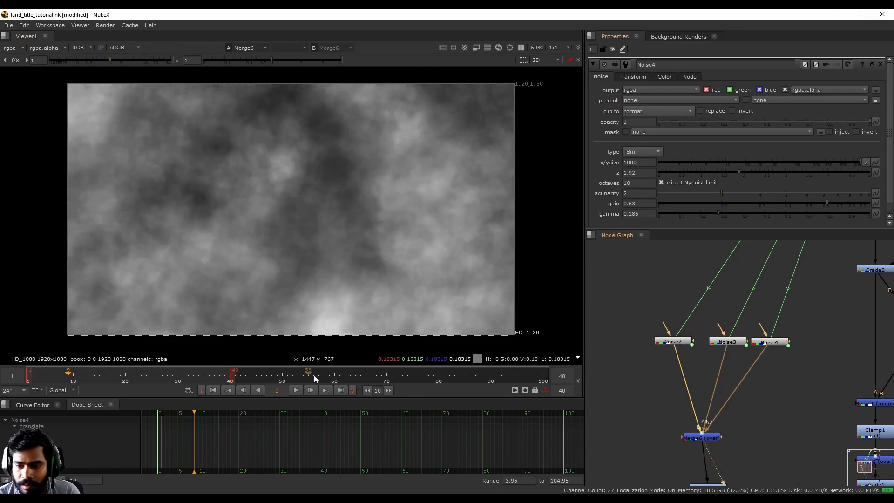
{"action": "left_click", "coordinate": [298, 391]}
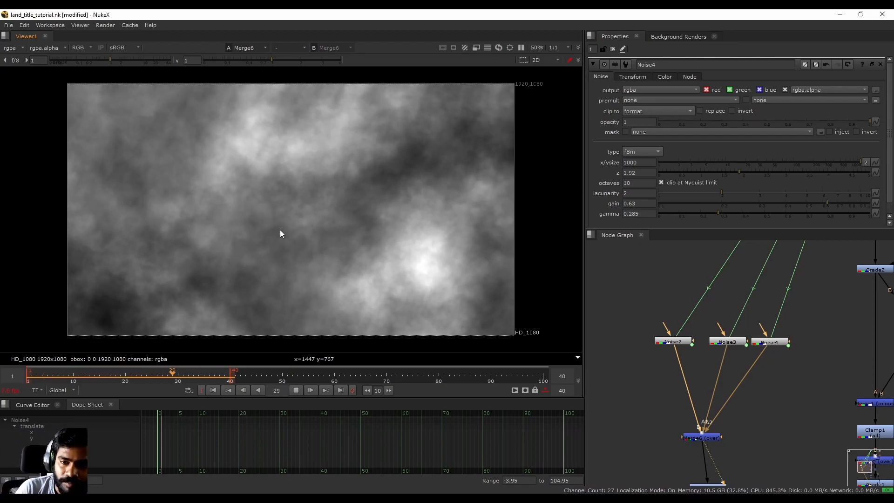
{"action": "key", "text": "Home"}
{"action": "middle_click_drag", "start_coordinate": [724, 407], "coordinate": [708, 332]}
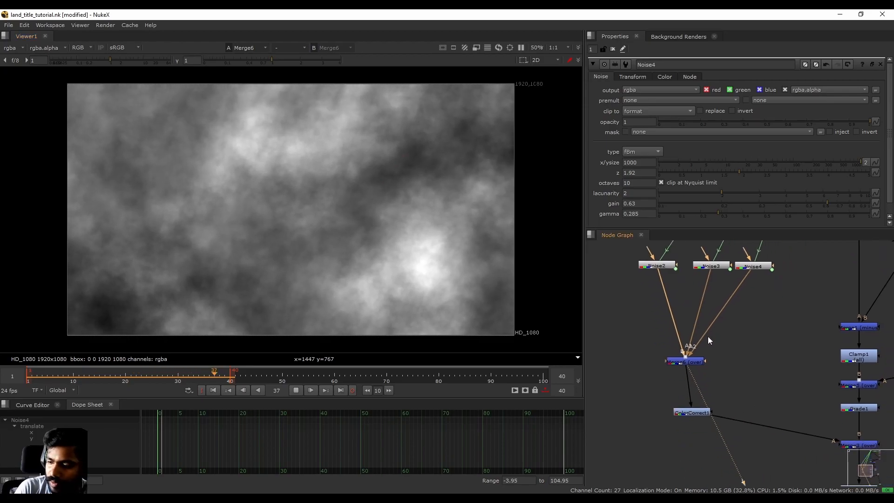
{"action": "left_click", "coordinate": [696, 412]}
{"action": "key", "text": "1"}
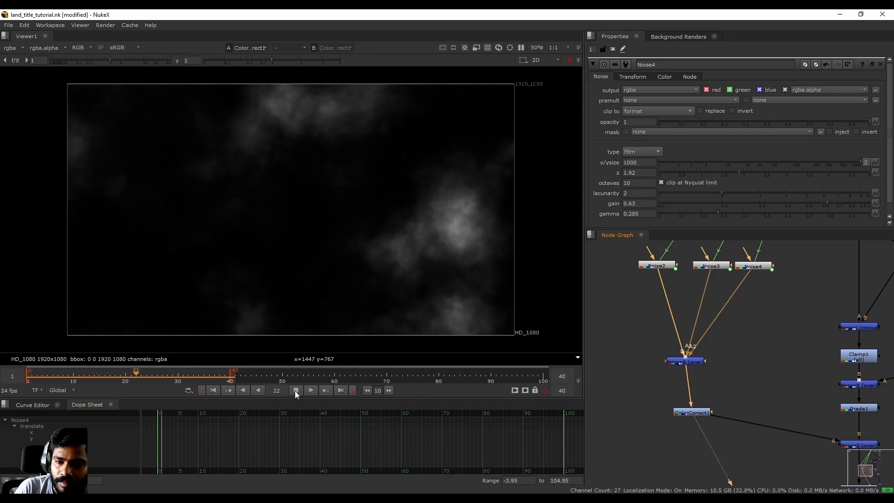
- Stop playback and paste a copy of the noise nodes as a new Noise5 layer
{"action": "left_click", "coordinate": [295, 390]}
{"action": "middle_click_drag", "start_coordinate": [693, 265], "coordinate": [730, 334]}
{"action": "left_click_drag", "start_coordinate": [647, 306], "coordinate": [890, 387]}
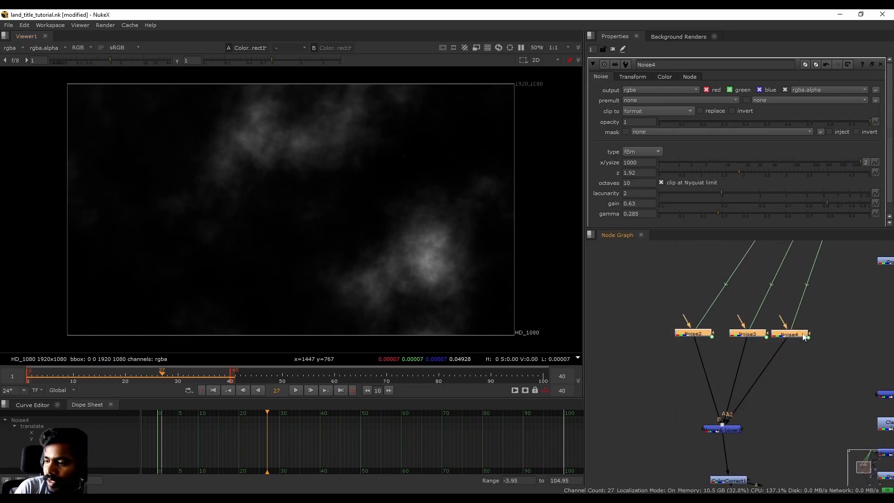
{"action": "middle_click_drag", "start_coordinate": [827, 382], "coordinate": [778, 365]}
{"action": "left_click", "coordinate": [797, 312]}
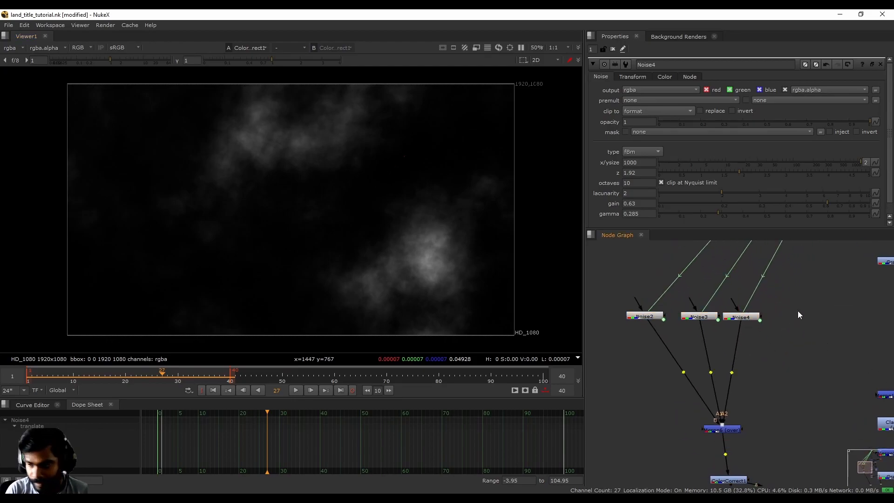
{"action": "key", "text": "ctrl+v"}
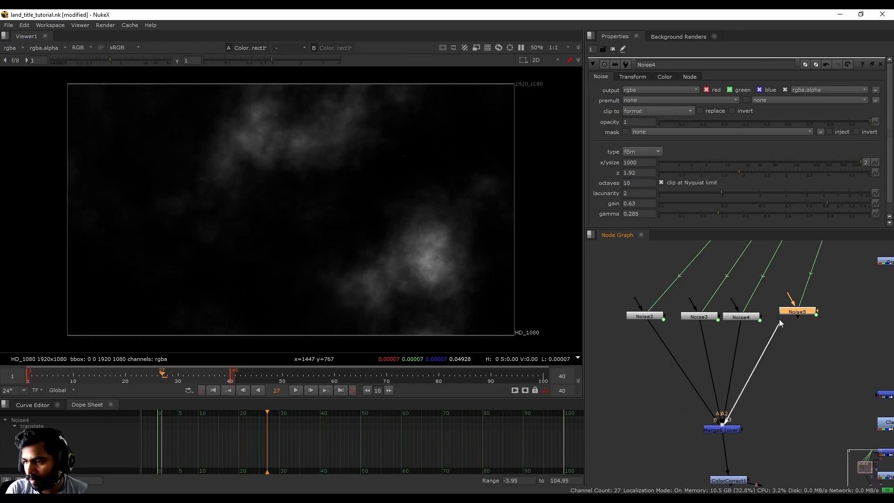
- Raise Noise5's z, previewing it alone and through ColorCorrect1
{"action": "left_click_drag", "start_coordinate": [734, 175], "coordinate": [786, 169]}
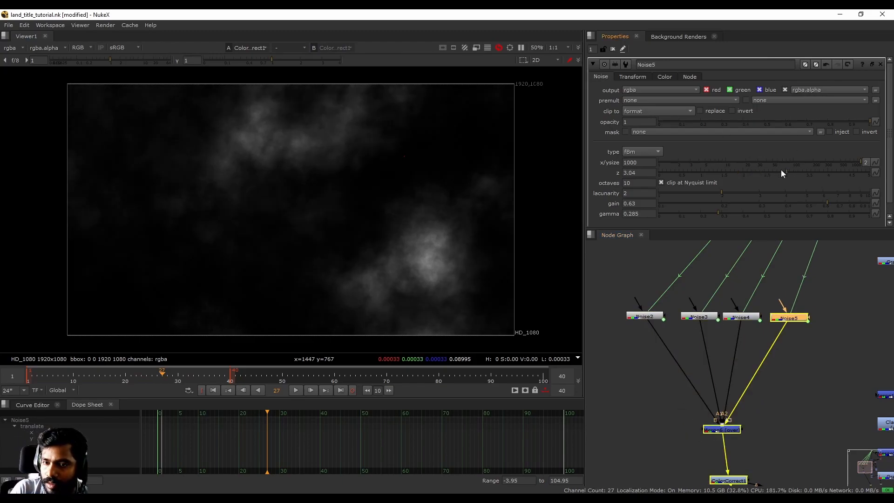
{"action": "left_click_drag", "start_coordinate": [706, 173], "coordinate": [806, 169]}
{"action": "key", "text": "1"}
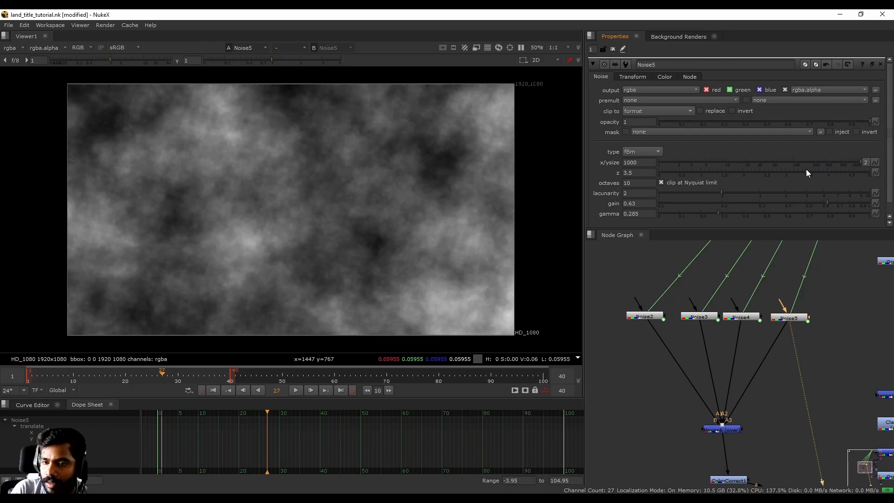
{"action": "middle_click_drag", "start_coordinate": [735, 435], "coordinate": [726, 392]}
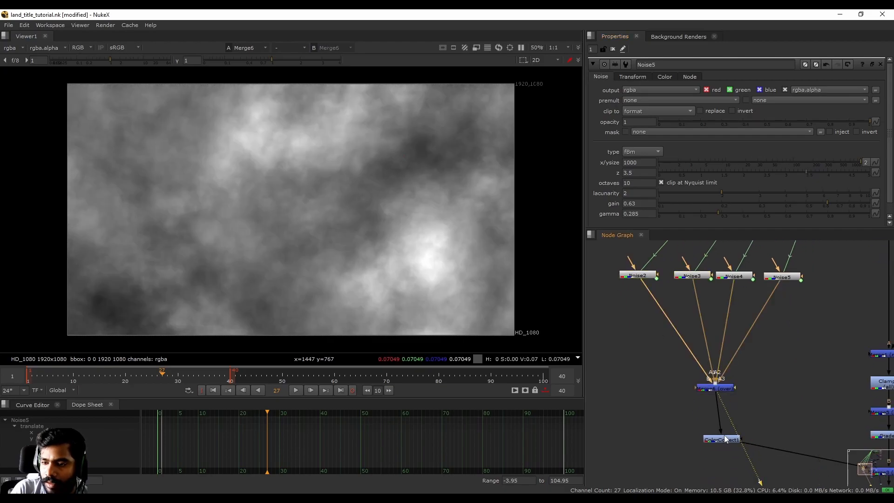
{"action": "left_click", "coordinate": [725, 437]}
{"action": "key", "text": "1"}
- Re-enable Noise5 with D and settle its z at 1.14 while viewing it alone
{"action": "middle_click_drag", "start_coordinate": [761, 359], "coordinate": [747, 407]}
{"action": "left_click", "coordinate": [768, 326]}
{"action": "key", "text": "d"}
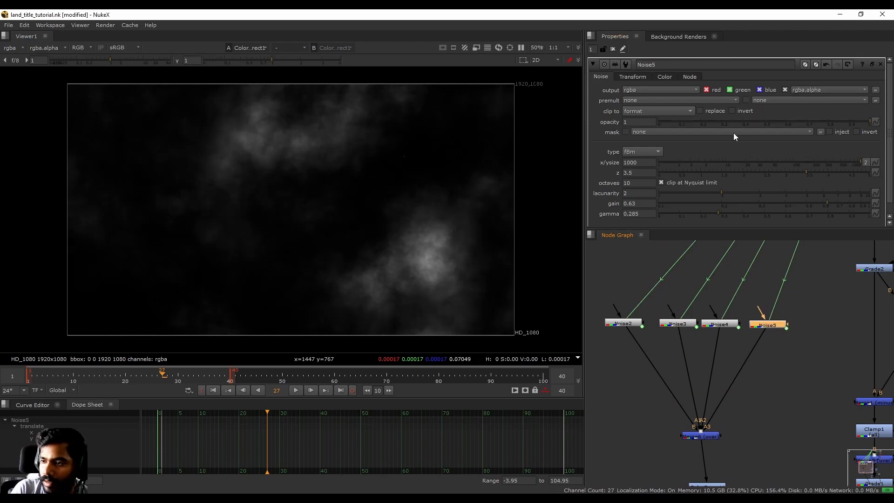
{"action": "left_click_drag", "start_coordinate": [661, 178], "coordinate": [782, 173]}
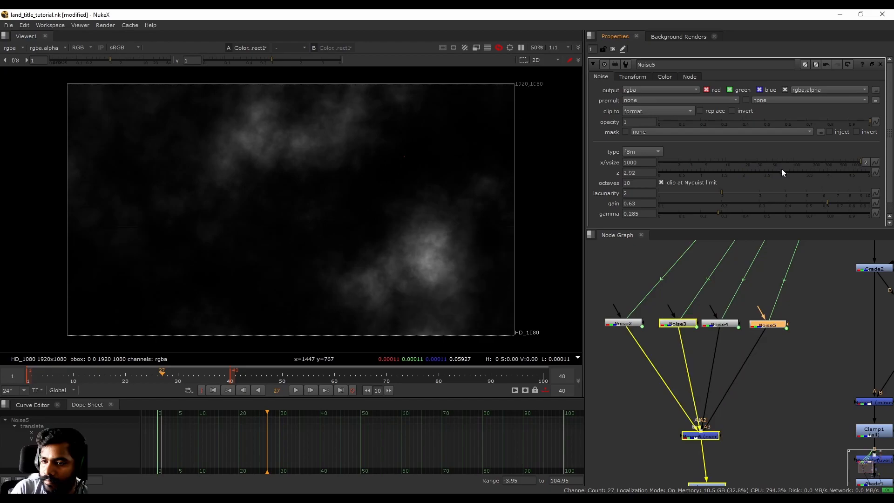
{"action": "key", "text": "1"}
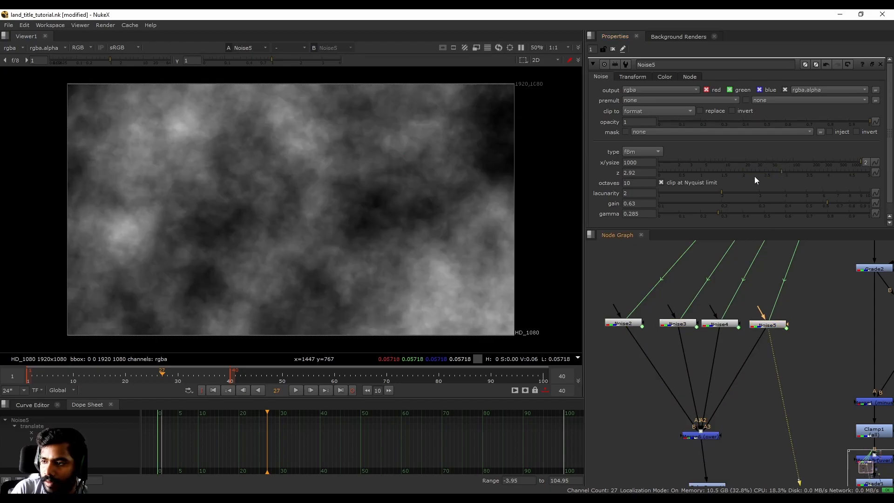
{"action": "left_click_drag", "start_coordinate": [778, 173], "coordinate": [706, 182]}
{"action": "middle_click_drag", "start_coordinate": [753, 404], "coordinate": [760, 335]}
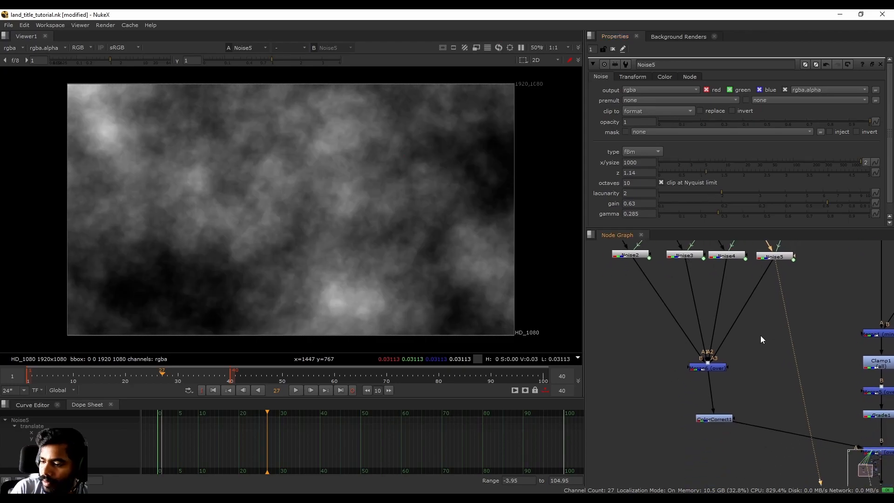
- View the ColorCorrect1 composite, then the Noise2 layer on its own
{"action": "left_click", "coordinate": [717, 423], "text": "ctrl+shift"}
{"action": "middle_click_drag", "start_coordinate": [745, 374], "coordinate": [731, 442]}
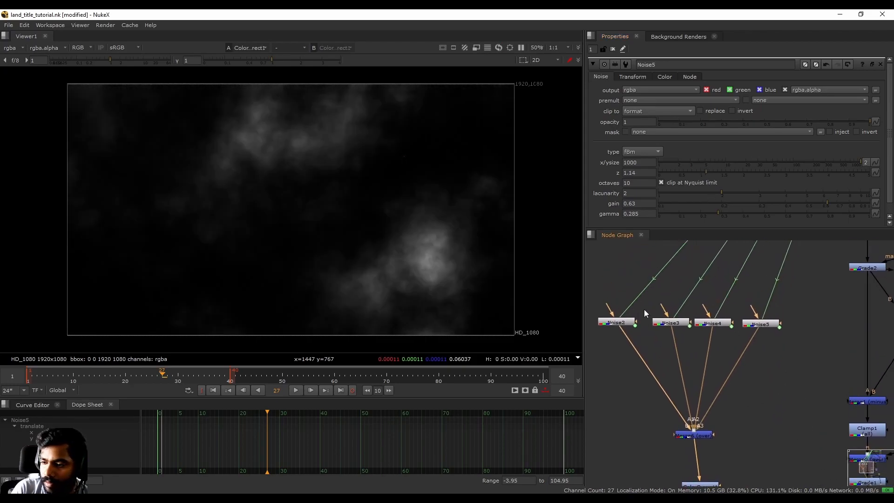
{"action": "left_click", "coordinate": [618, 323], "text": "ctrl+shift"}
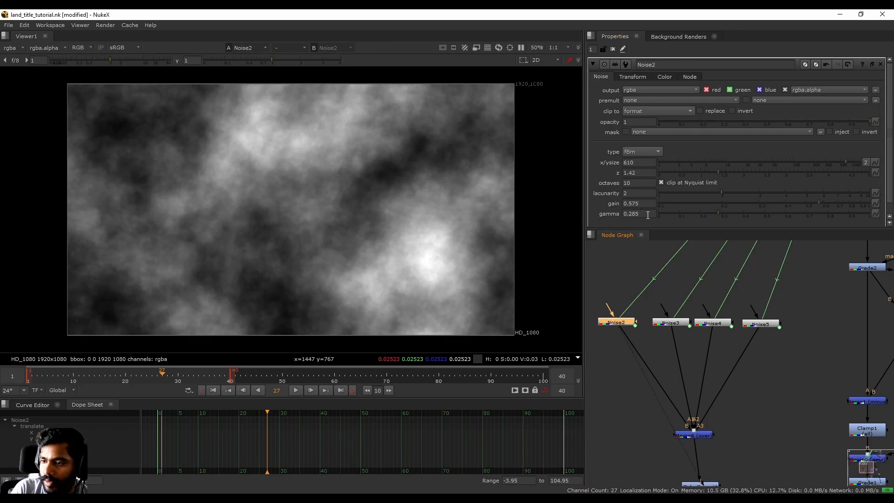
- Inspect the Noise3 and Noise2 settings to compare their parameters
{"action": "left_click", "coordinate": [674, 326]}
{"action": "left_click", "coordinate": [633, 76]}
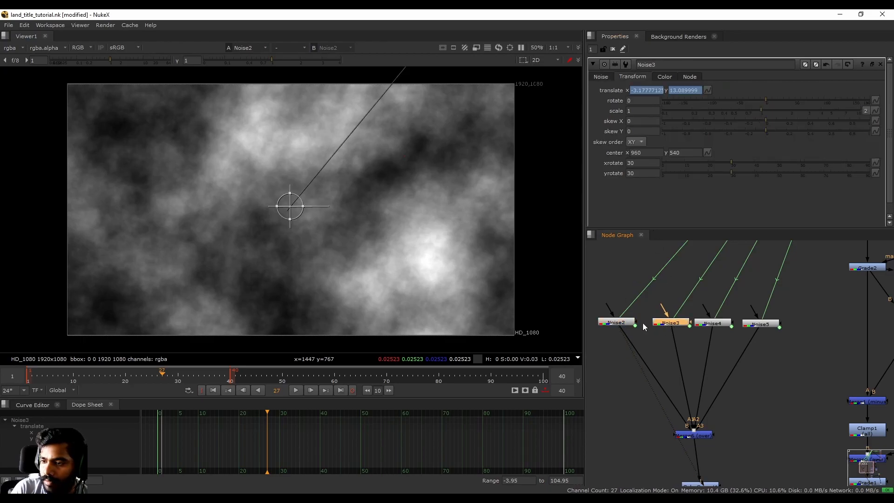
{"action": "left_click", "coordinate": [602, 77]}
{"action": "left_click", "coordinate": [618, 323]}
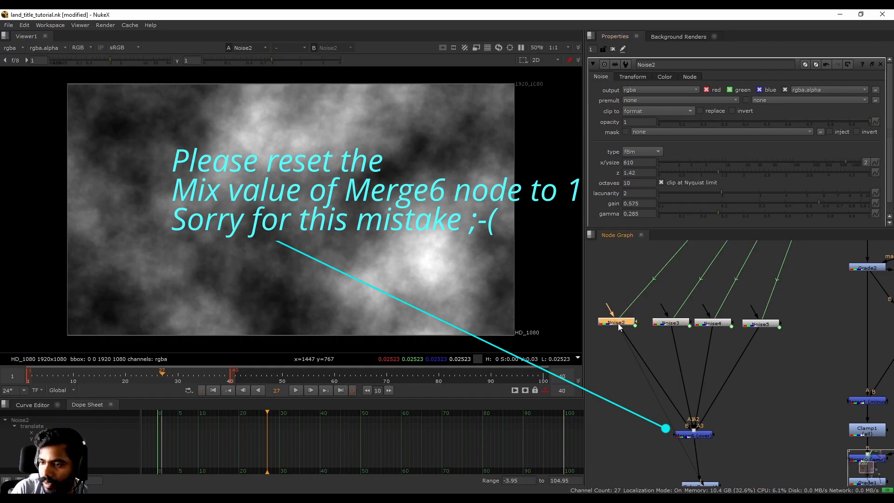
{"action": "left_click", "coordinate": [666, 324]}
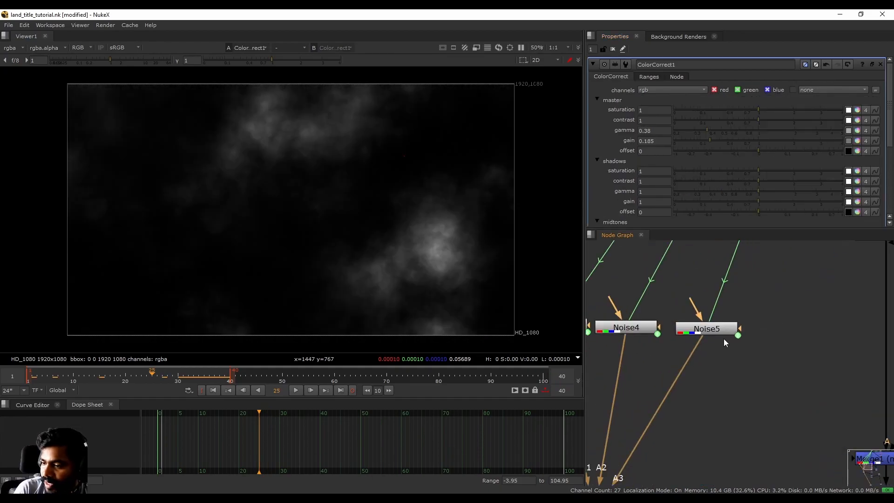
- Change Noise5's translate expressions from /2 to /2.5 and play to check the drift
{"action": "left_click", "coordinate": [721, 331]}
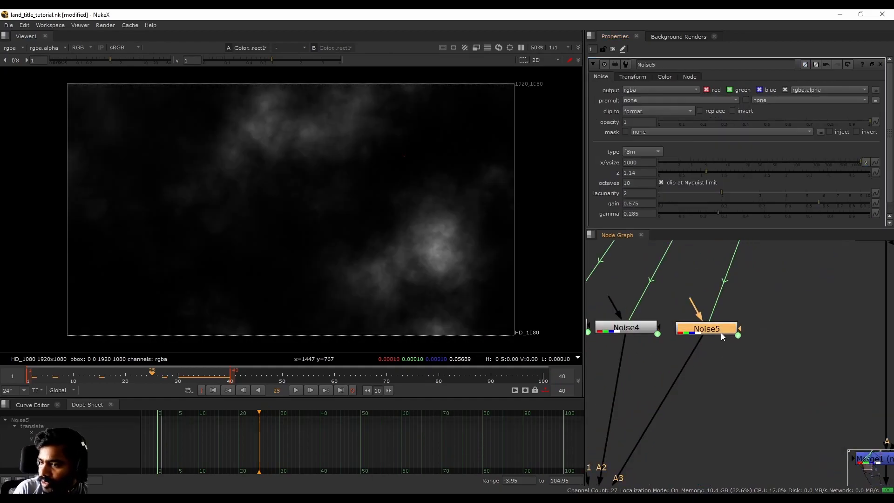
{"action": "left_click", "coordinate": [628, 77]}
{"action": "left_click", "coordinate": [741, 152]}
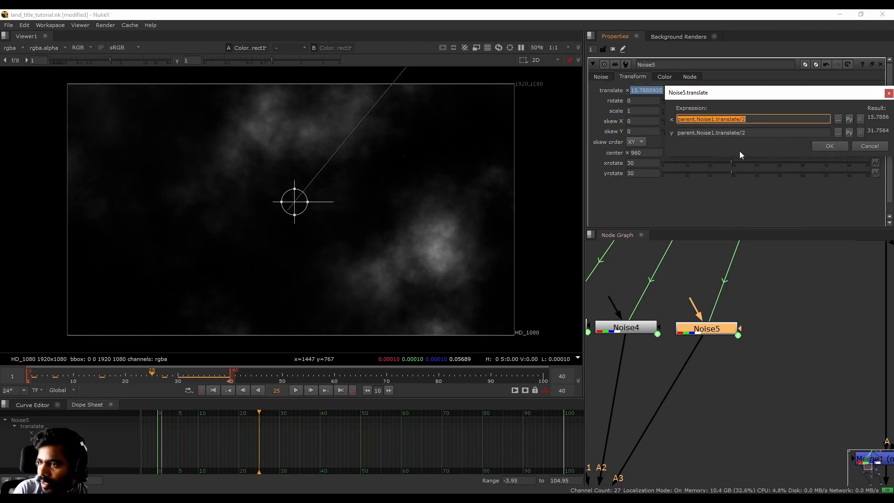
{"action": "left_click_drag", "start_coordinate": [746, 100], "coordinate": [702, 145]}
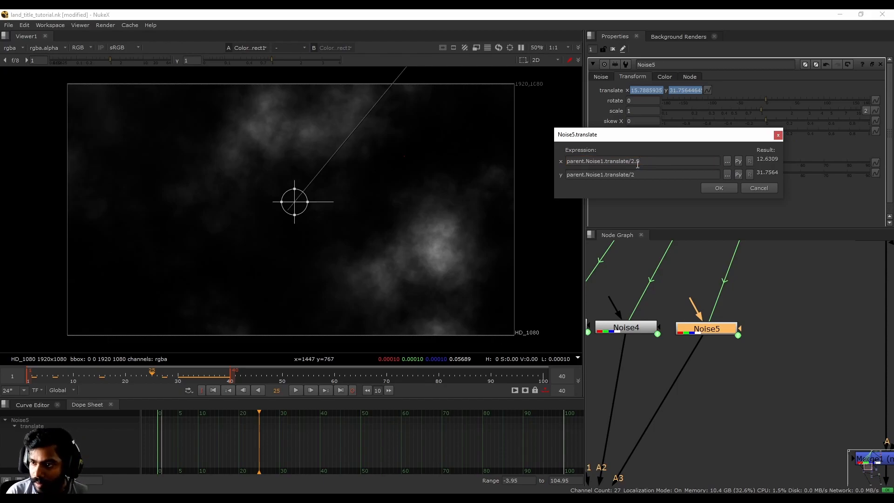
{"action": "type", "text": "5"}
{"action": "key", "text": "Return"}
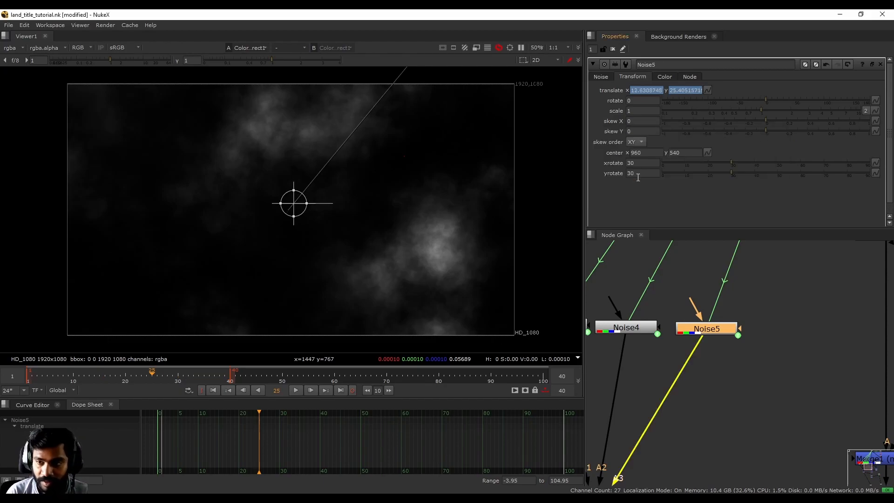
{"action": "left_click", "coordinate": [300, 387]}
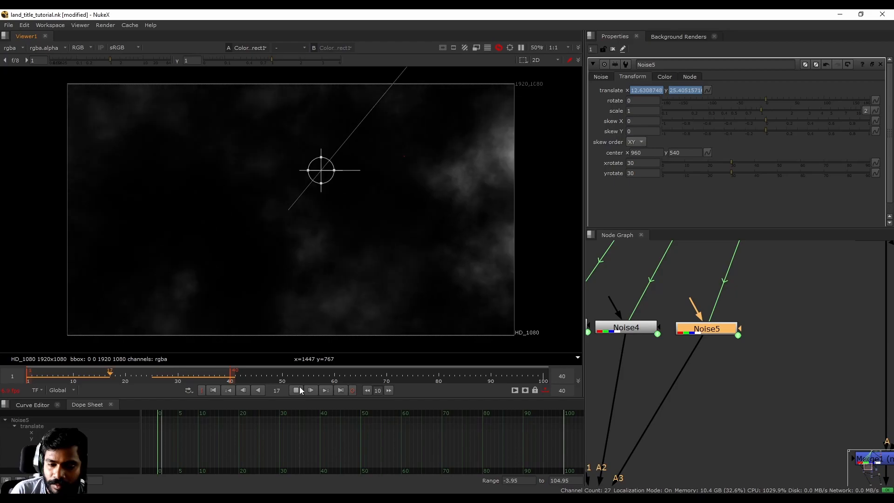
- Disable ColorCorrect1 during playback to compare the clouds without correction
{"action": "middle_click_drag", "start_coordinate": [756, 339], "coordinate": [802, 187]}
{"action": "left_click", "coordinate": [664, 447]}
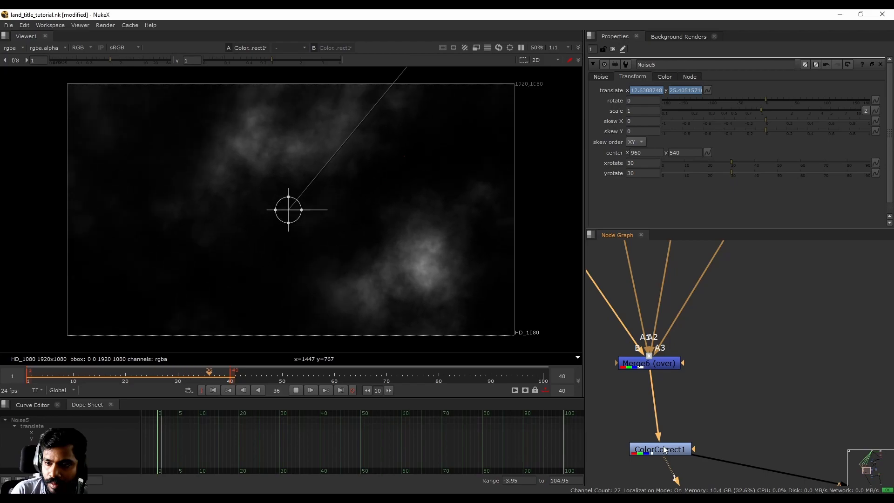
{"action": "left_click", "coordinate": [664, 449]}
{"action": "key", "text": "d"}
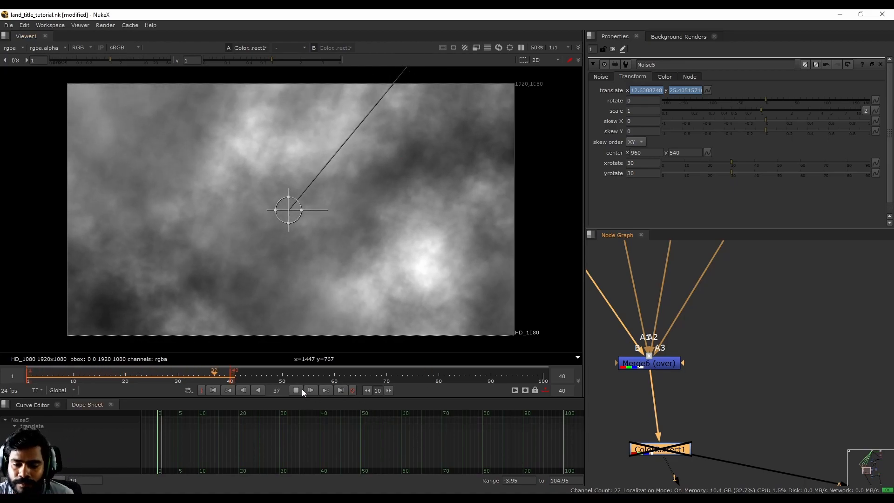
{"action": "left_click", "coordinate": [297, 391]}
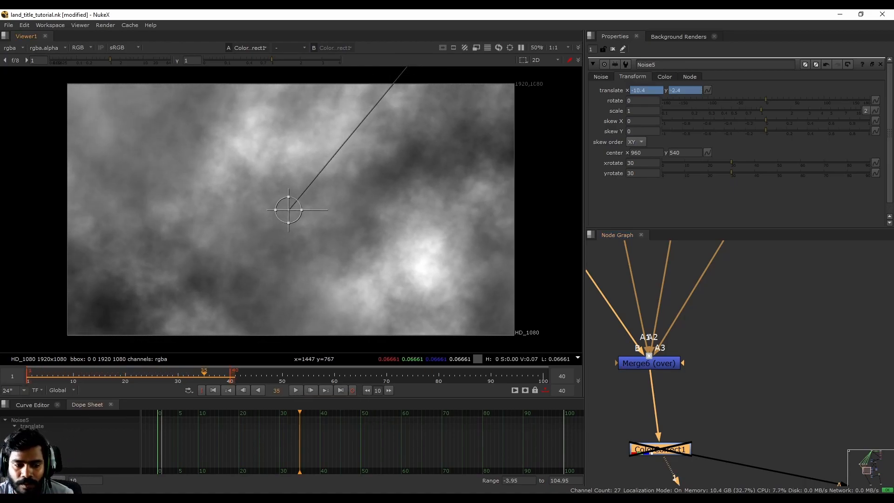
- Re-enable ColorCorrect1 and replay the animation with the correction on
{"action": "left_click", "coordinate": [666, 450]}
{"action": "key", "text": "d"}
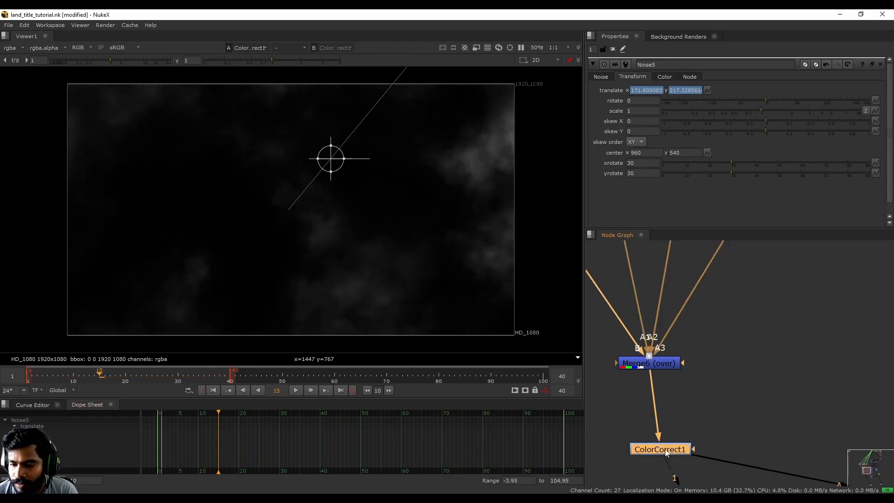
{"action": "left_click", "coordinate": [296, 391]}
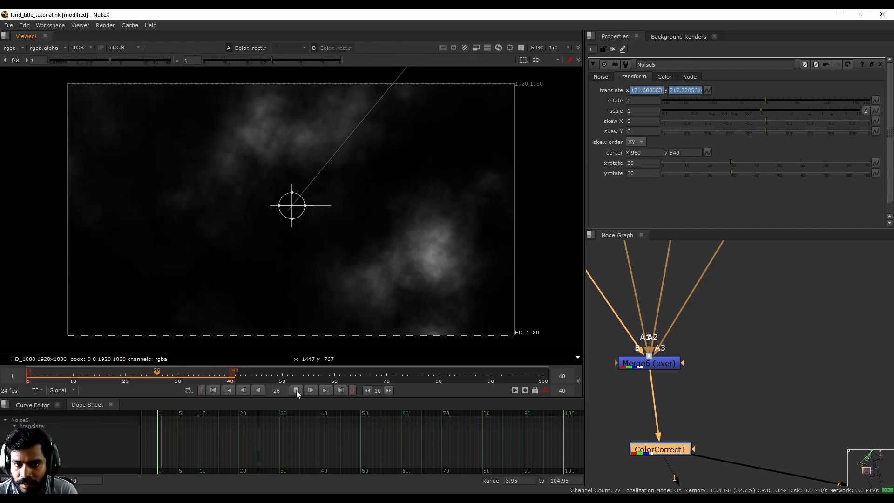
{"action": "left_click", "coordinate": [297, 391]}
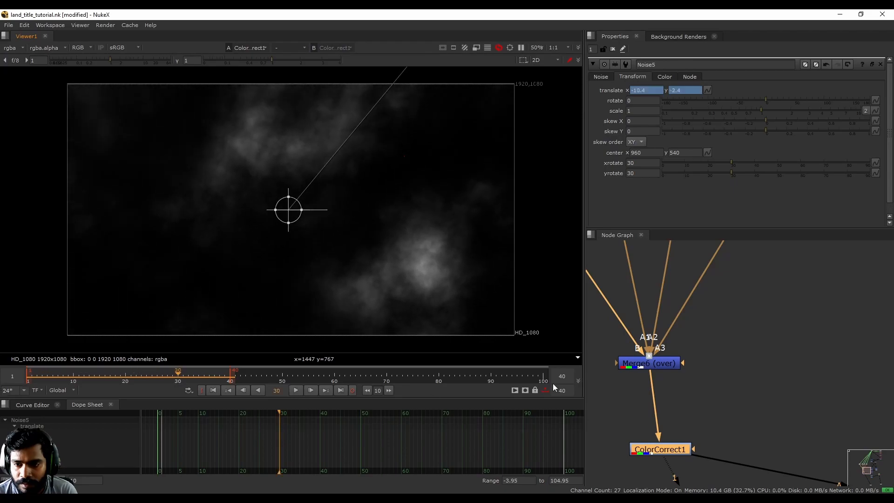
{"action": "middle_click_drag", "start_coordinate": [815, 370], "coordinate": [760, 337]}
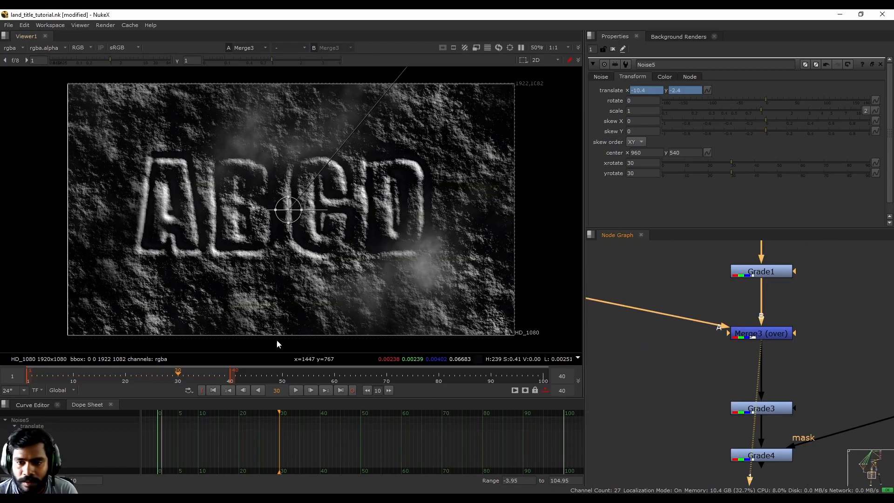
- Play the title, view Grade3 then Grade4 with overlays hidden, and stop at frame 25
{"action": "left_click", "coordinate": [298, 390]}
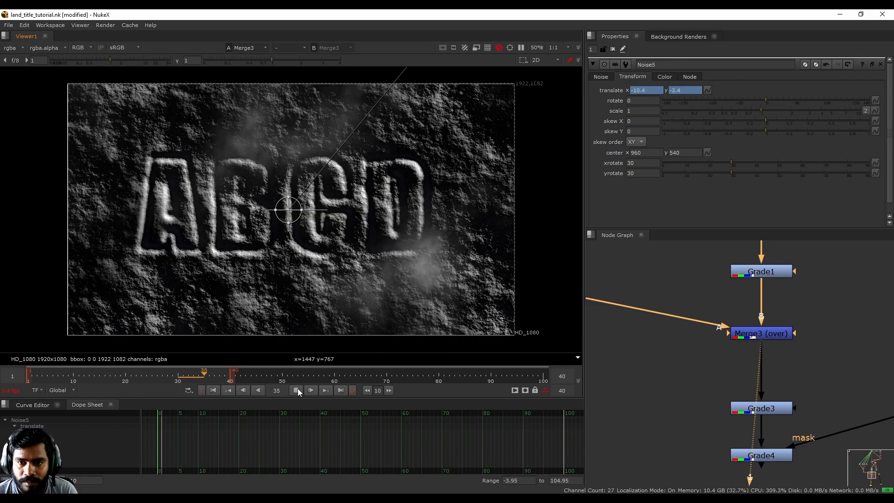
{"action": "middle_click_drag", "start_coordinate": [758, 406], "coordinate": [741, 337]}
{"action": "left_click", "coordinate": [742, 338], "text": "ctrl+shift"}
{"action": "left_click", "coordinate": [752, 388], "text": "ctrl+shift"}
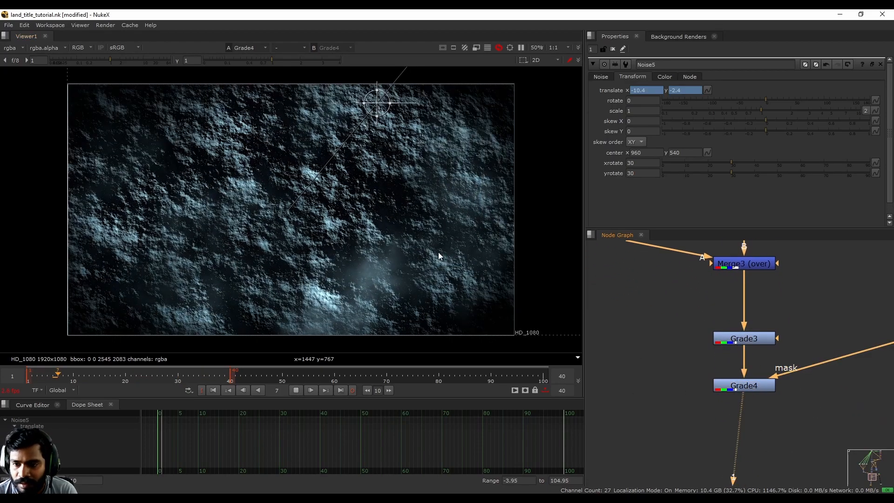
{"action": "key", "text": "o"}
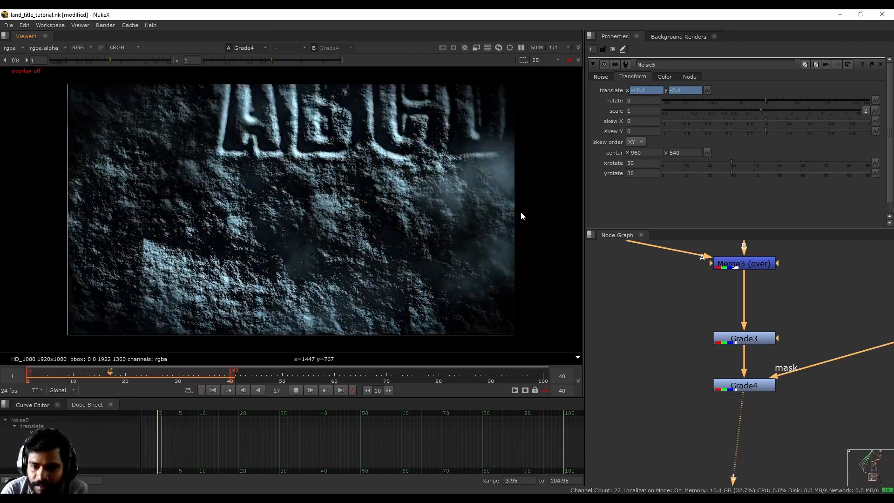
{"action": "left_click", "coordinate": [297, 390]}
{"action": "left_click_drag", "start_coordinate": [197, 371], "coordinate": [150, 384]}
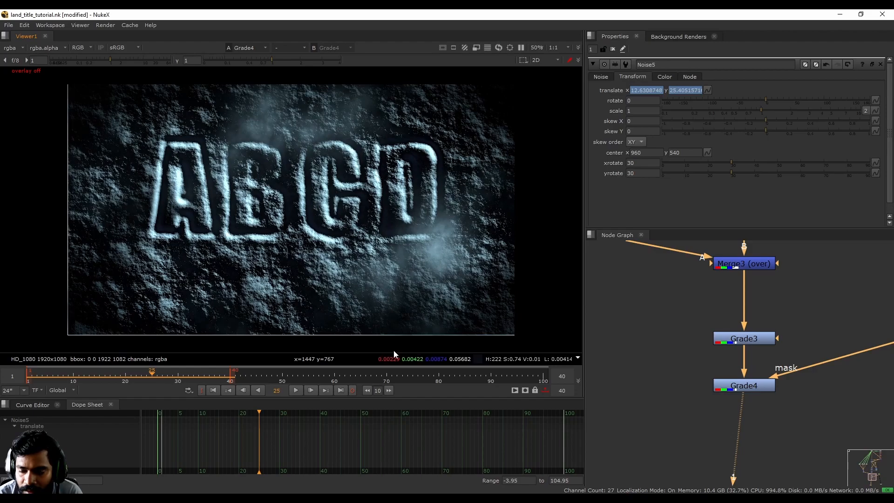
{"action": "scroll", "coordinate": [708, 320], "scroll_direction": "down", "scroll_amount": 8}
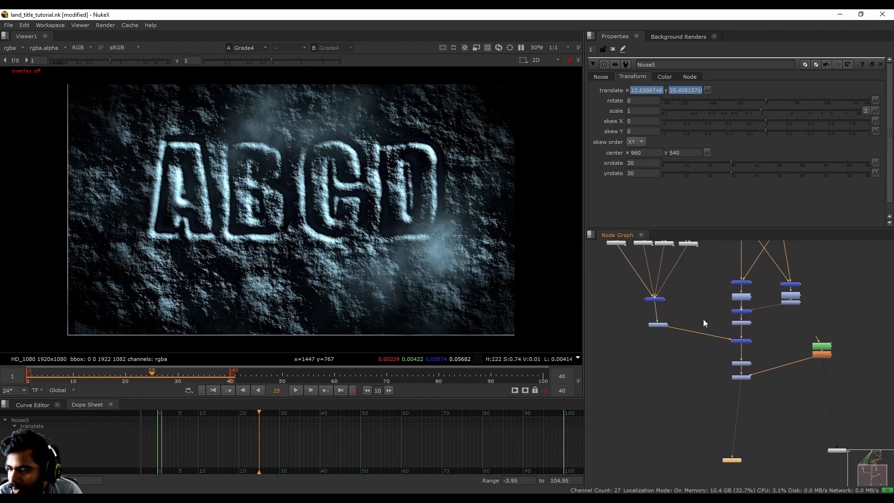
- Append *2 to Noise2's x and y translate expressions
{"action": "scroll", "coordinate": [635, 286], "scroll_direction": "up", "scroll_amount": 3}
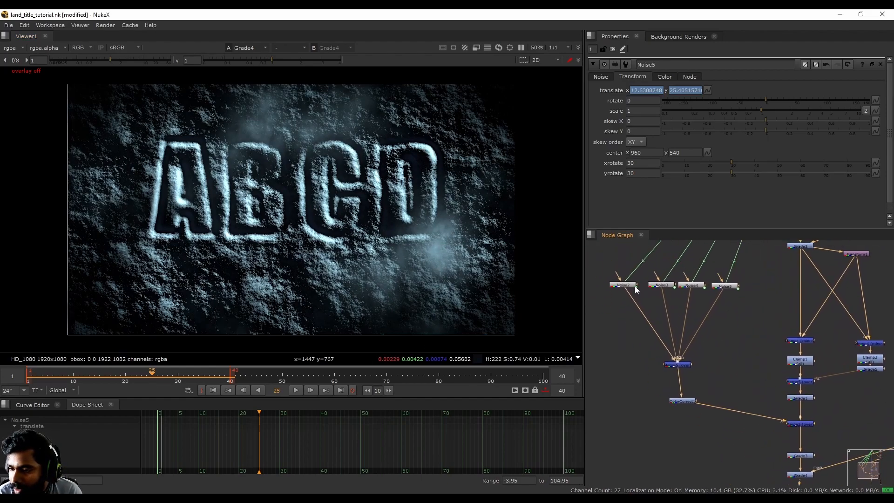
{"action": "left_click", "coordinate": [624, 286]}
{"action": "scroll", "coordinate": [708, 328], "scroll_direction": "down", "scroll_amount": 4}
{"action": "scroll", "coordinate": [664, 320], "scroll_direction": "up", "scroll_amount": 3}
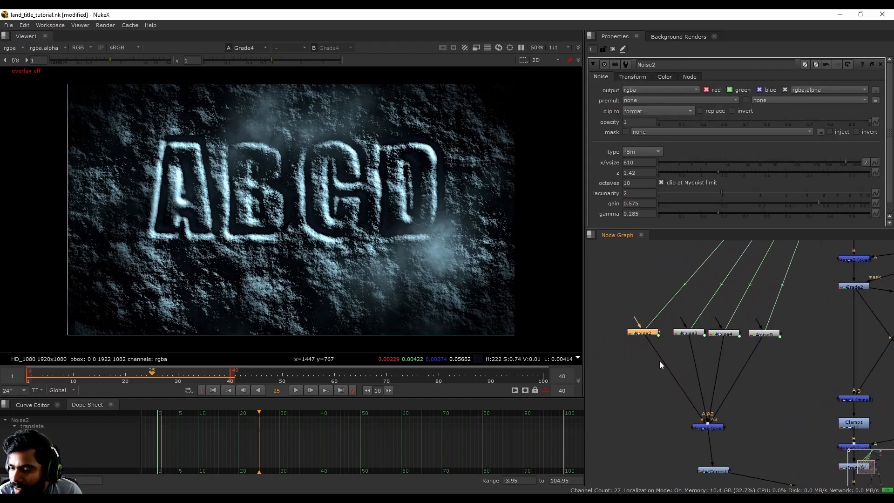
{"action": "left_click", "coordinate": [631, 77]}
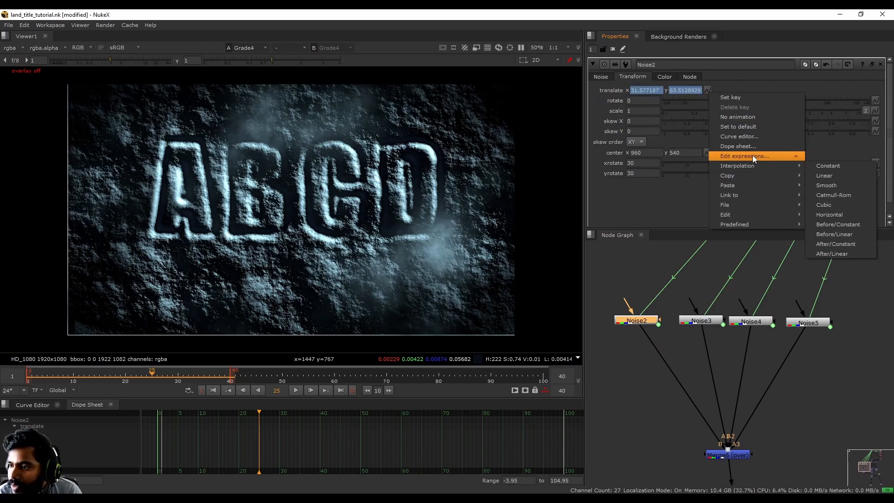
{"action": "left_click", "coordinate": [754, 156]}
{"action": "left_click_drag", "start_coordinate": [743, 96], "coordinate": [515, 173]}
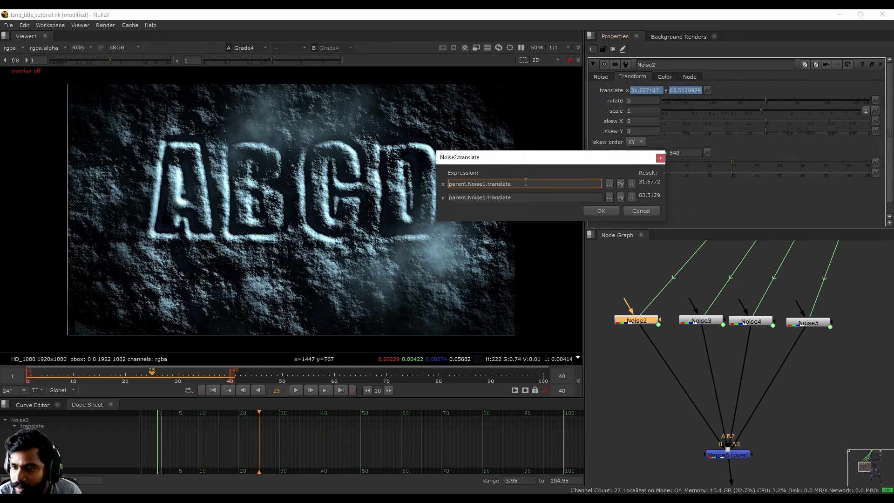
{"action": "type", "text": "*"}
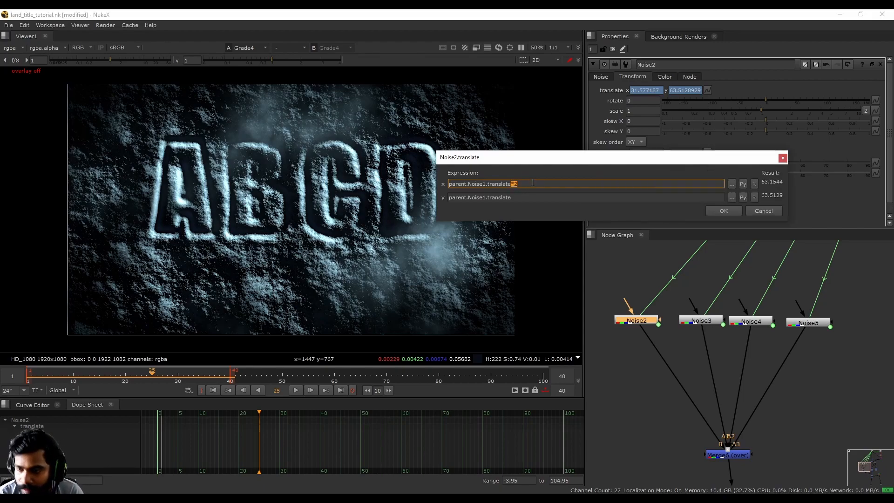
{"action": "left_click", "coordinate": [736, 212]}
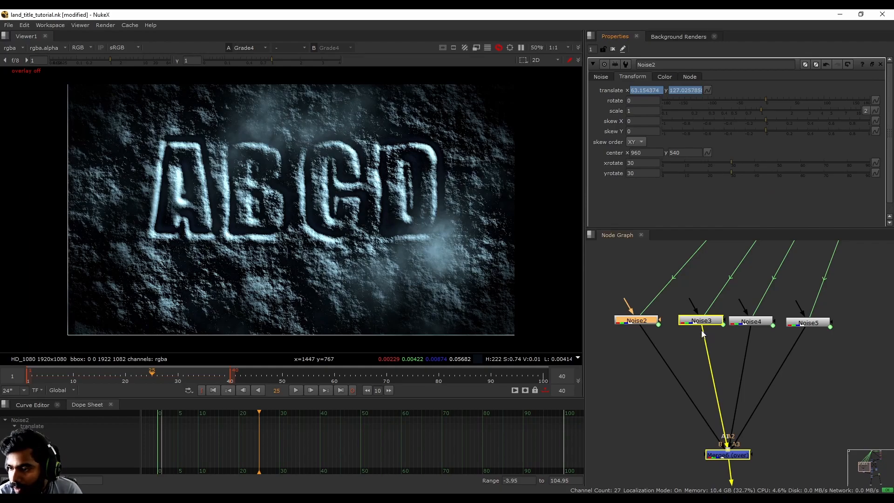
- Append *2 to Noise3's x and y translate expressions
{"action": "double_click", "coordinate": [702, 321]}
{"action": "left_click", "coordinate": [634, 77]}
{"action": "left_click", "coordinate": [707, 89]}
{"action": "left_click", "coordinate": [737, 153]}
{"action": "left_click", "coordinate": [760, 118]}
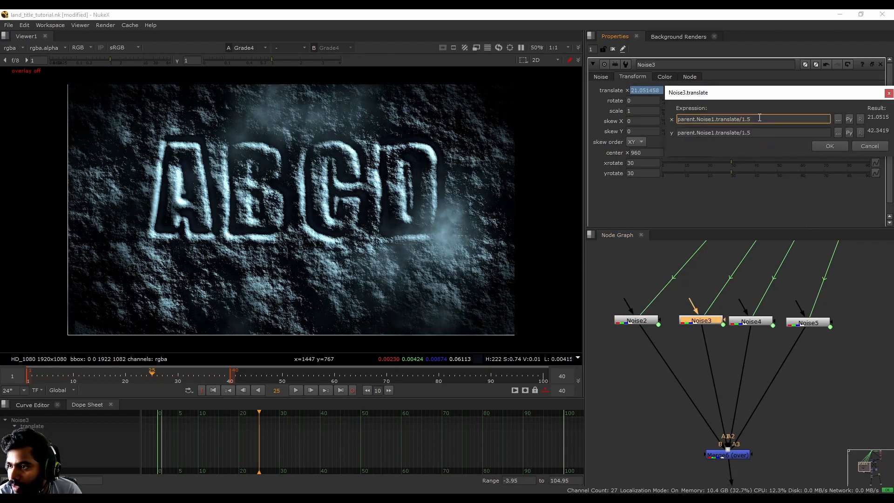
{"action": "type", "text": "**2"}
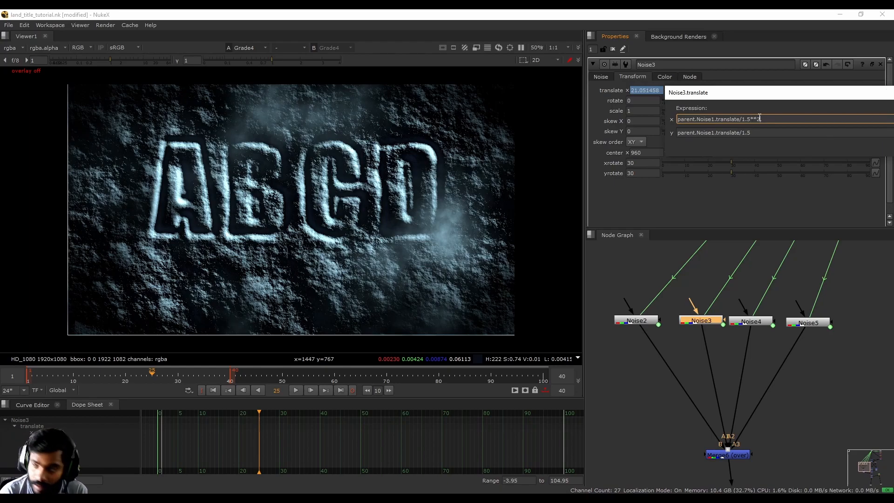
{"action": "key", "text": "BackSpace"}
{"action": "left_click", "coordinate": [754, 134]}
{"action": "left_click", "coordinate": [799, 170]}
- Change Noise4's x and y translate expressions to /2*2
{"action": "left_click", "coordinate": [757, 321]}
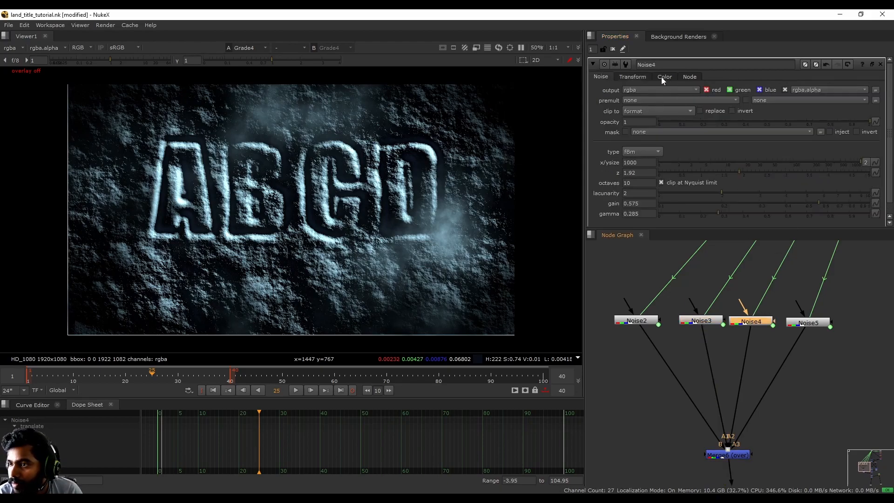
{"action": "left_click", "coordinate": [632, 76]}
{"action": "left_click", "coordinate": [707, 90]}
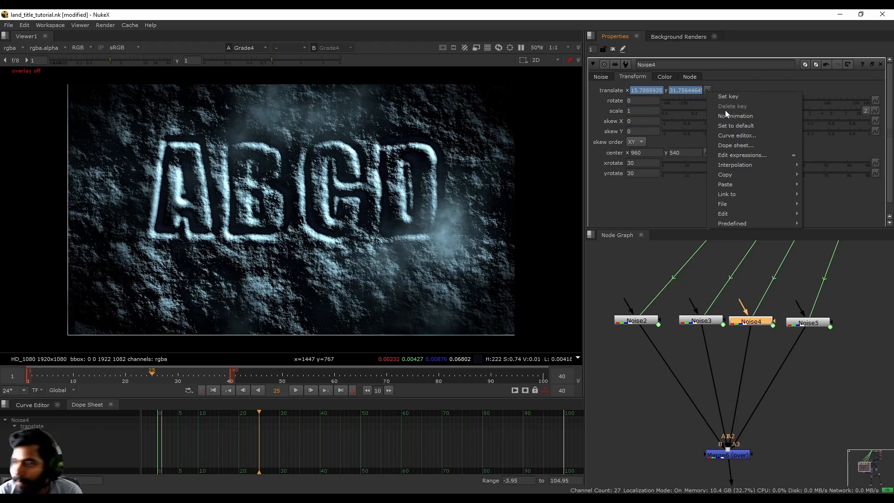
{"action": "left_click", "coordinate": [745, 155]}
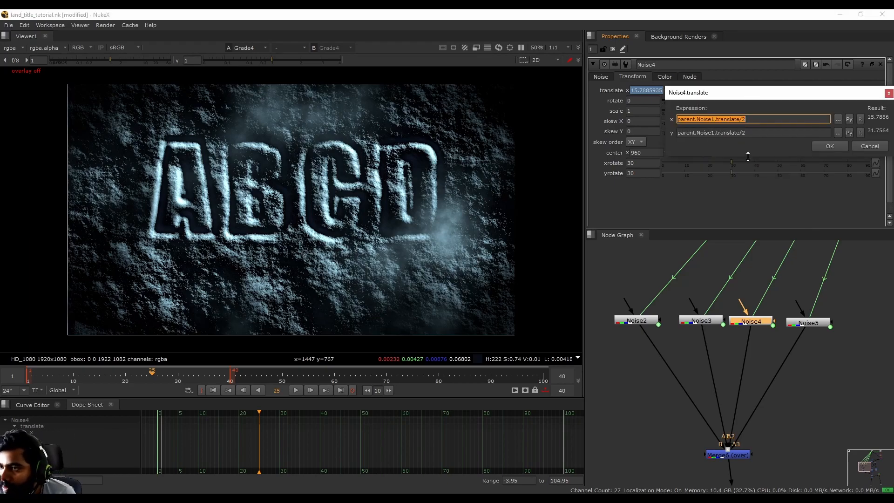
{"action": "left_click", "coordinate": [766, 120]}
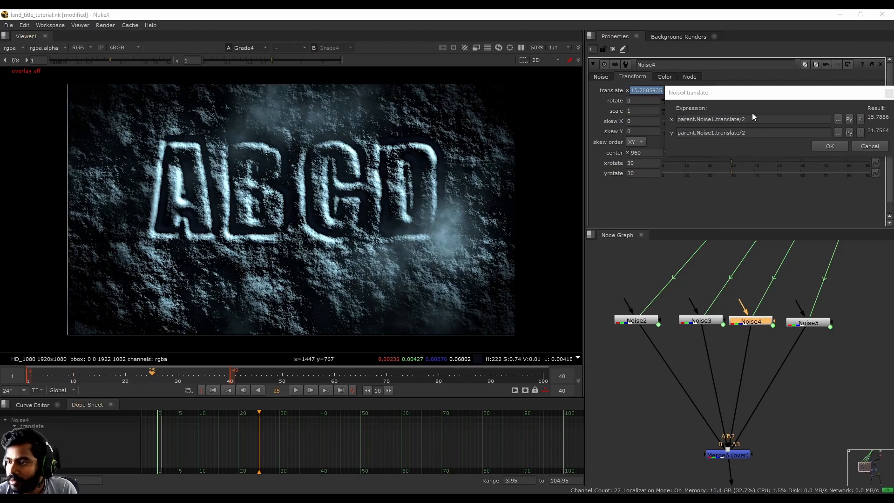
{"action": "left_click", "coordinate": [753, 114]}
{"action": "type", "text": "*2"}
{"action": "left_click", "coordinate": [756, 132]}
{"action": "type", "text": "*2"}
{"action": "left_click", "coordinate": [830, 146]}
- Change Noise5's x and y translate expressions to /2.5*2
{"action": "double_click", "coordinate": [803, 324]}
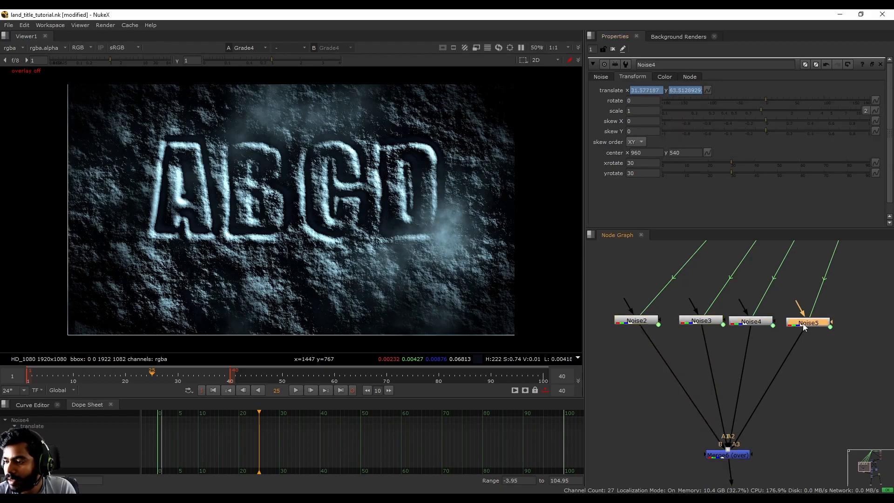
{"action": "left_click", "coordinate": [706, 90]}
{"action": "left_click", "coordinate": [744, 154]}
{"action": "left_click", "coordinate": [758, 120]}
{"action": "type", "text": "*"}
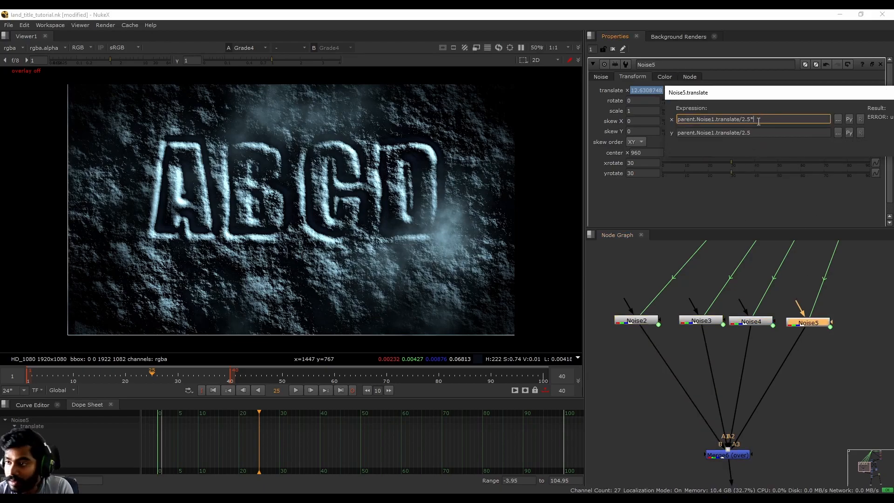
{"action": "type", "text": "*2"}
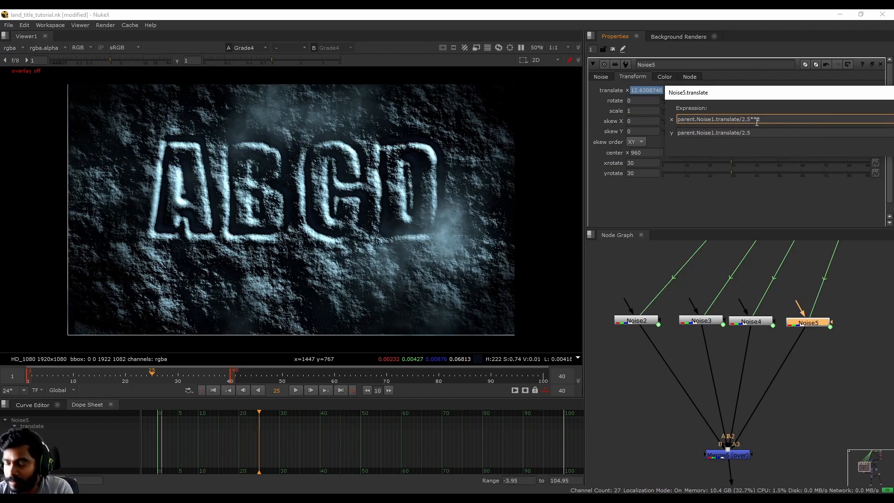
{"action": "left_click", "coordinate": [760, 132]}
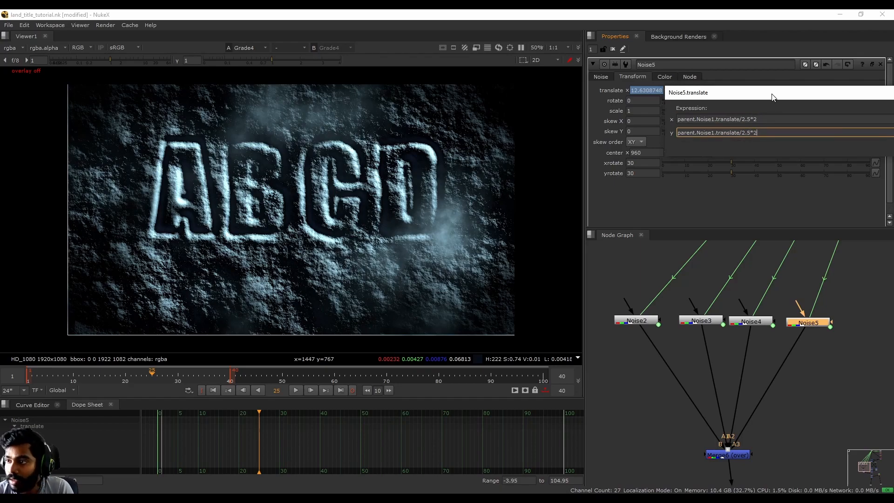
{"action": "left_click", "coordinate": [806, 147]}
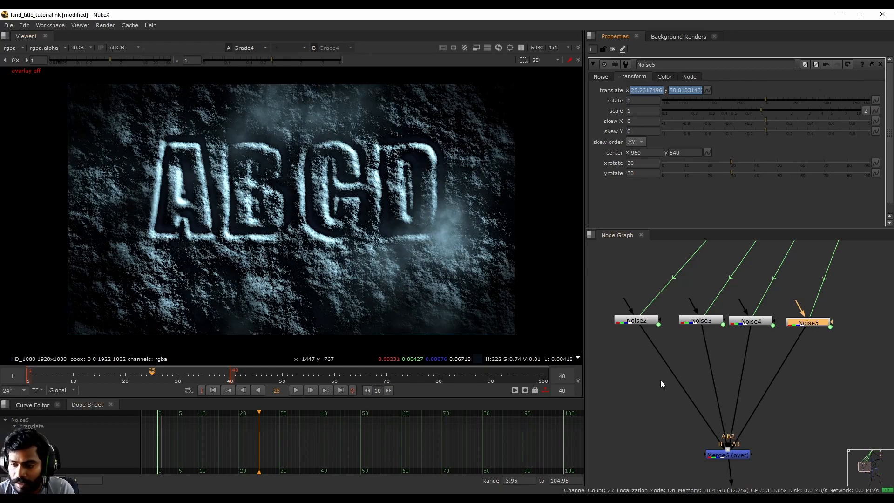
- View Merge6's combined noise output and play the animation
{"action": "middle_click_drag", "start_coordinate": [656, 376], "coordinate": [617, 272]}
{"action": "left_click", "coordinate": [689, 349]}
{"action": "key", "text": "1"}
{"action": "left_click", "coordinate": [296, 391]}
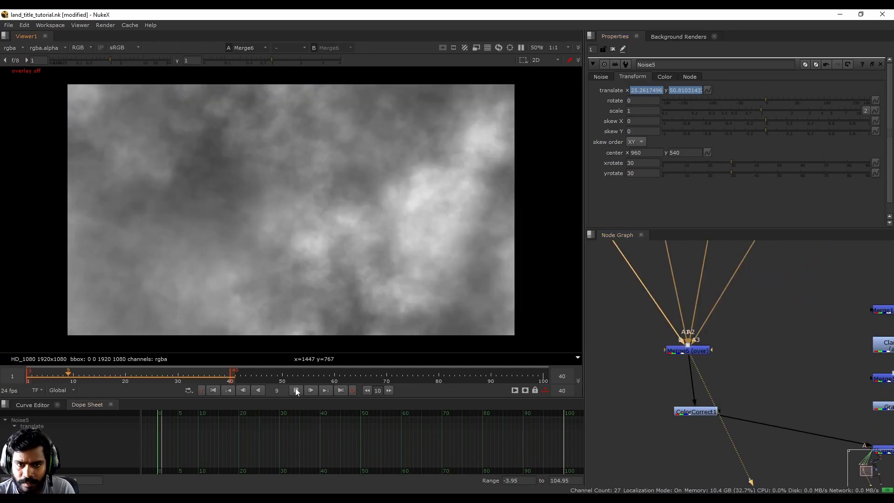
- View Grade3's rocky texture output during playback, then stop
{"action": "middle_click_drag", "start_coordinate": [735, 409], "coordinate": [624, 315]}
{"action": "left_click", "coordinate": [787, 410]}
{"action": "key", "text": "1"}
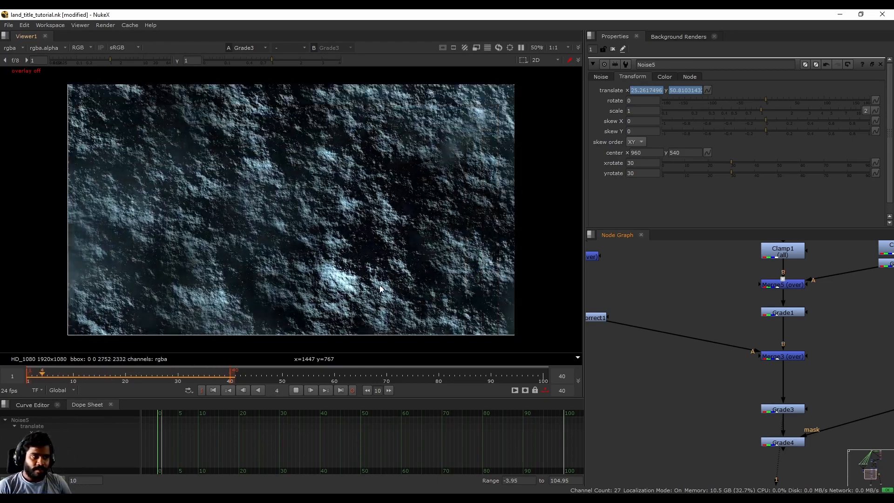
{"action": "left_click", "coordinate": [297, 390]}
- Zoom into the lower-left frame edge for border problems, checking frames 9 and 31
{"action": "scroll", "coordinate": [134, 214], "scroll_direction": "up", "scroll_amount": 6}
{"action": "scroll", "coordinate": [103, 282], "scroll_direction": "up", "scroll_amount": 15}
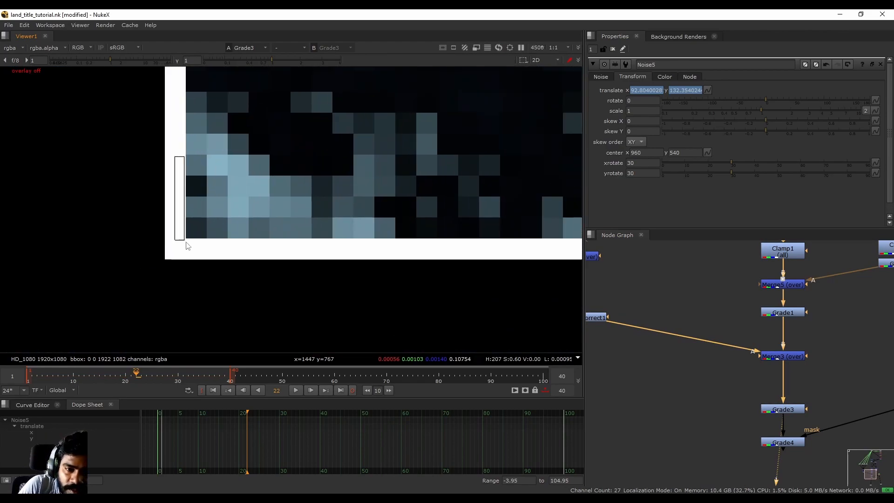
{"action": "scroll", "coordinate": [107, 216], "scroll_direction": "down", "scroll_amount": 10}
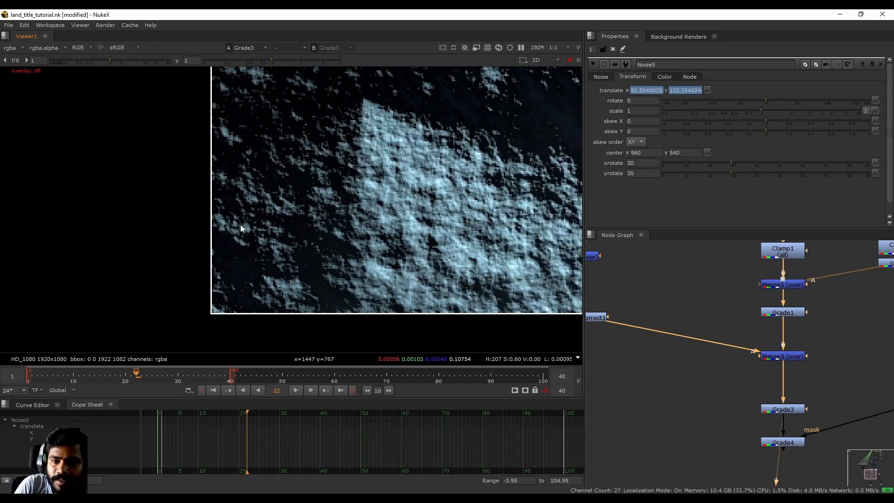
{"action": "scroll", "coordinate": [213, 172], "scroll_direction": "down", "scroll_amount": 5}
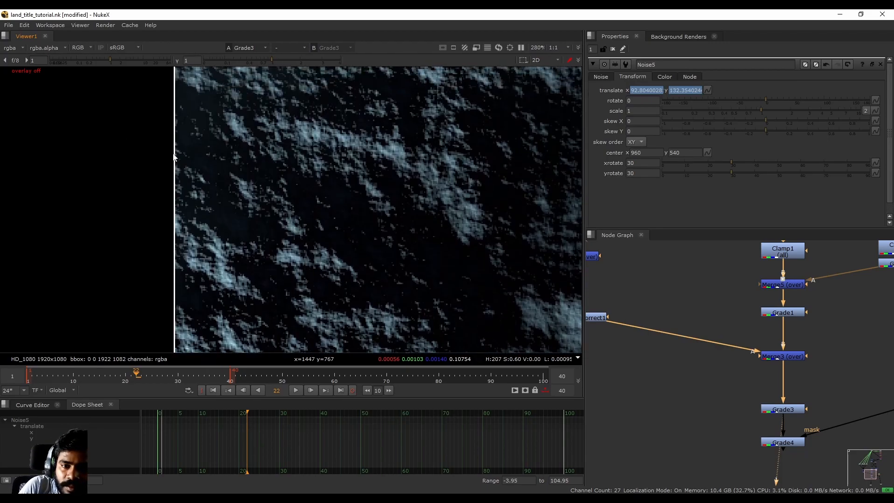
{"action": "key", "text": "f"}
{"action": "scroll", "coordinate": [134, 298], "scroll_direction": "up", "scroll_amount": 1}
{"action": "middle_click_drag", "start_coordinate": [123, 316], "coordinate": [187, 272]}
{"action": "left_click_drag", "start_coordinate": [176, 380], "coordinate": [68, 386]}
{"action": "key", "text": "f"}
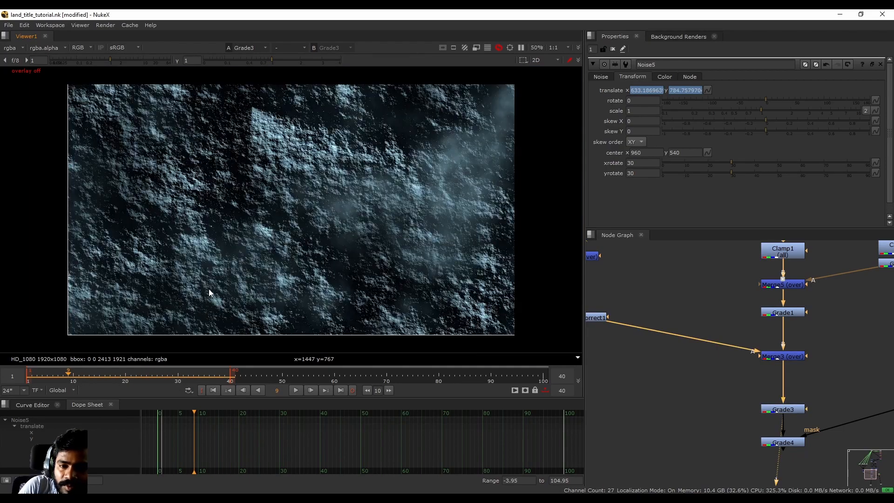
{"action": "left_click", "coordinate": [183, 376]}
{"action": "scroll", "coordinate": [723, 329], "scroll_direction": "down", "scroll_amount": 4}
- View Noise1's grey cloud noise on its own
{"action": "middle_click_drag", "start_coordinate": [724, 329], "coordinate": [742, 456]}
{"action": "middle_click_drag", "start_coordinate": [746, 279], "coordinate": [701, 363]}
{"action": "scroll", "coordinate": [703, 358], "scroll_direction": "up", "scroll_amount": 6}
{"action": "left_click", "coordinate": [691, 362]}
{"action": "key", "text": "1"}
{"action": "middle_click_drag", "start_coordinate": [693, 406], "coordinate": [703, 246]}
{"action": "middle_click_drag", "start_coordinate": [704, 475], "coordinate": [747, 247]}
{"action": "middle_click_drag", "start_coordinate": [727, 482], "coordinate": [714, 388]}
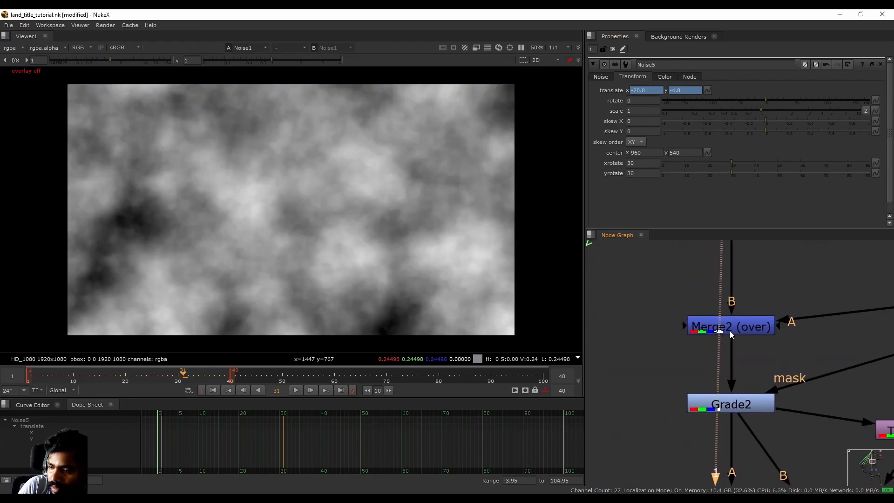
- View Merge2's ABCD-through-noise output, toggling overlays and zooming around
{"action": "left_click", "coordinate": [731, 333]}
{"action": "key", "text": "1"}
{"action": "key", "text": "q"}
{"action": "key", "text": "q"}
{"action": "key", "text": "q"}
{"action": "key", "text": "q"}
{"action": "key", "text": "q"}
{"action": "key", "text": "q"}
{"action": "key", "text": "q"}
{"action": "key", "text": "q"}
{"action": "key", "text": "q"}
{"action": "key", "text": "q"}
{"action": "key", "text": "q"}
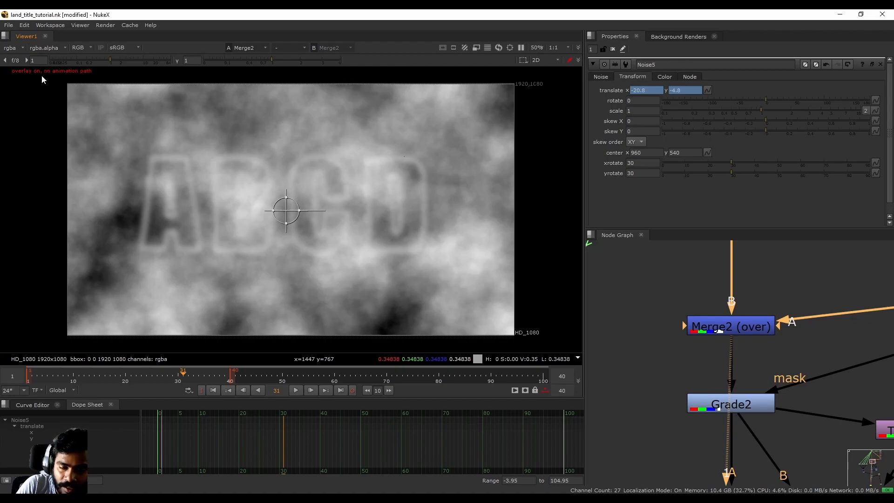
{"action": "key", "text": "q"}
{"action": "key", "text": "q"}
{"action": "scroll", "coordinate": [256, 180], "scroll_direction": "up", "scroll_amount": 5}
{"action": "scroll", "coordinate": [325, 269], "scroll_direction": "down", "scroll_amount": 5}
{"action": "scroll", "coordinate": [85, 150], "scroll_direction": "up", "scroll_amount": 6}
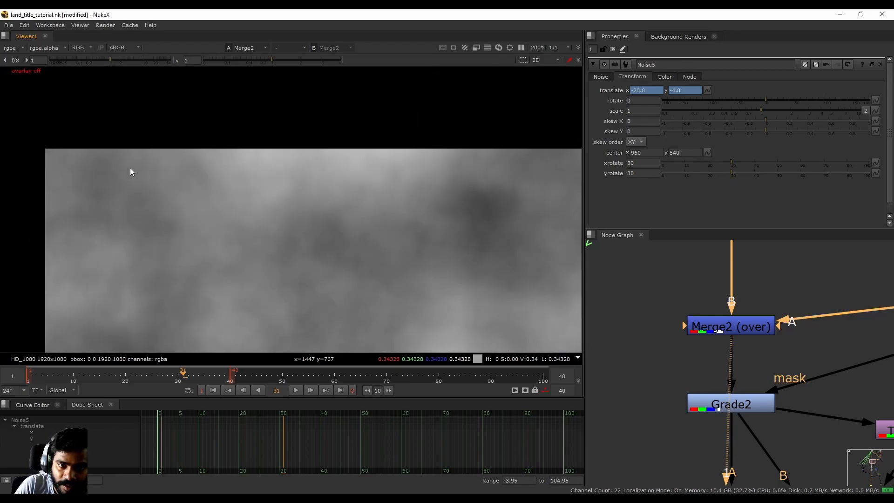
{"action": "scroll", "coordinate": [148, 159], "scroll_direction": "down", "scroll_amount": 8}
{"action": "scroll", "coordinate": [148, 158], "scroll_direction": "up", "scroll_amount": 2}
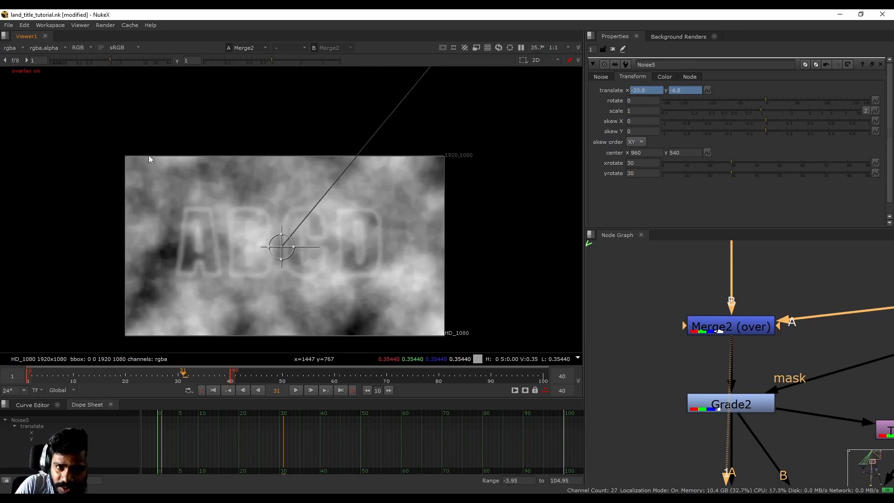
{"action": "key", "text": "o"}
{"action": "key", "text": "o"}
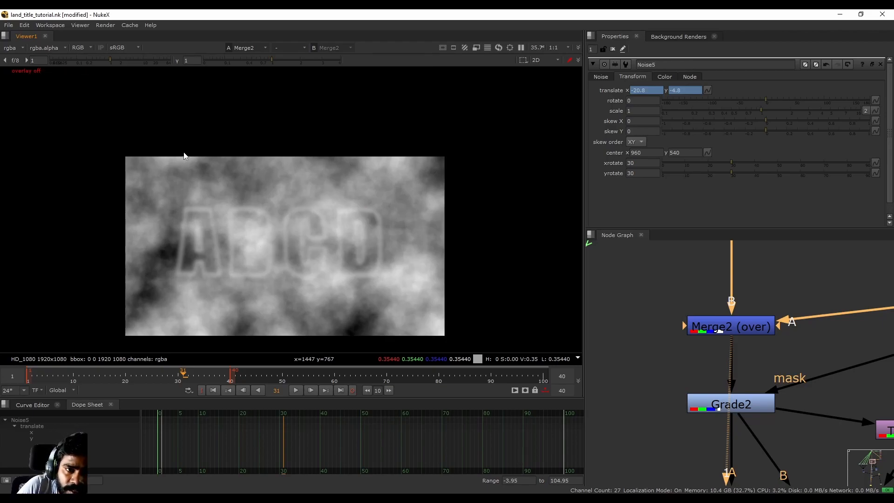
- View Grade2's output, then select Merge1 for the dark carved-stone minus result
{"action": "middle_click_drag", "start_coordinate": [754, 431], "coordinate": [720, 347]}
{"action": "left_click", "coordinate": [712, 318]}
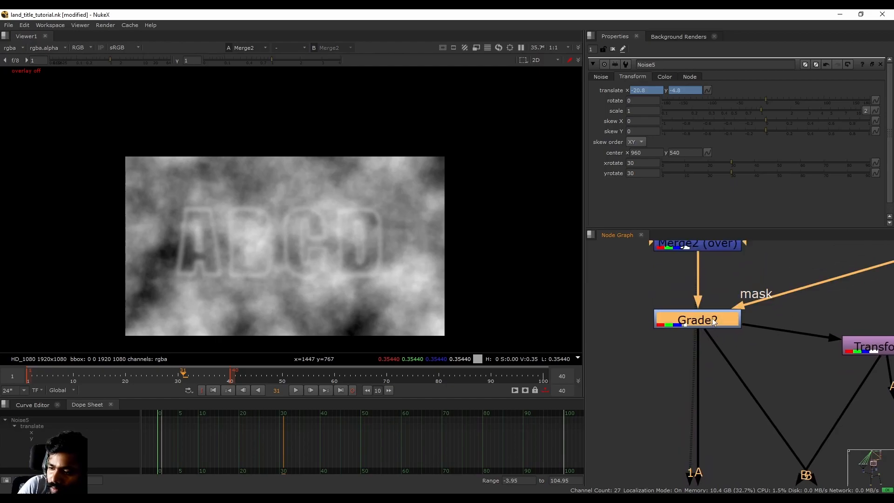
{"action": "key", "text": "1"}
{"action": "left_click", "coordinate": [707, 431]}
{"action": "middle_click_drag", "start_coordinate": [707, 430], "coordinate": [725, 252]}
{"action": "middle_click_drag", "start_coordinate": [722, 395], "coordinate": [723, 321]}
{"action": "left_click", "coordinate": [727, 377]}
- View Merge1's result and zoom into the frame's top-left corner to inspect the grey border edge
{"action": "key", "text": "1"}
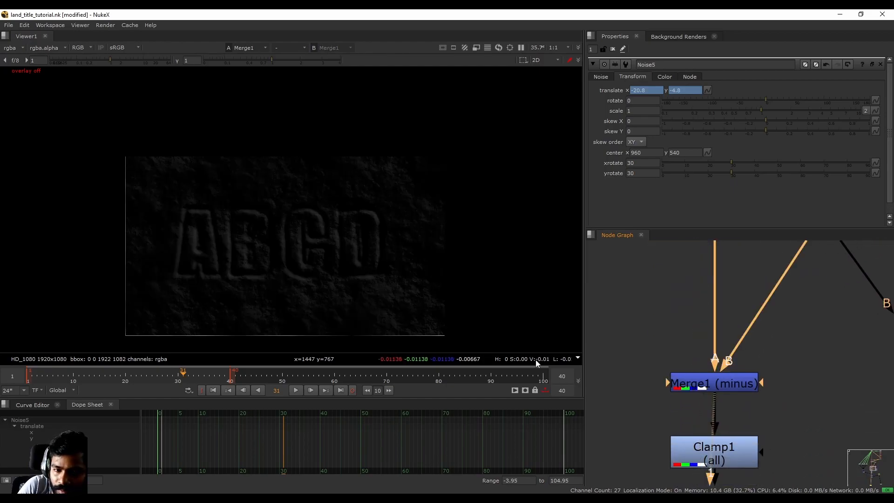
{"action": "scroll", "coordinate": [156, 317], "scroll_direction": "up", "scroll_amount": 7}
{"action": "scroll", "coordinate": [252, 216], "scroll_direction": "up", "scroll_amount": 10}
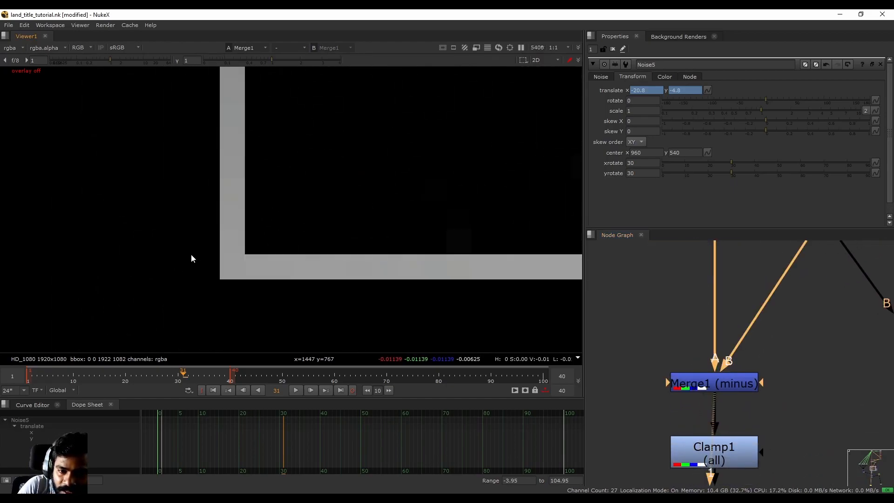
{"action": "scroll", "coordinate": [229, 273], "scroll_direction": "up", "scroll_amount": 3}
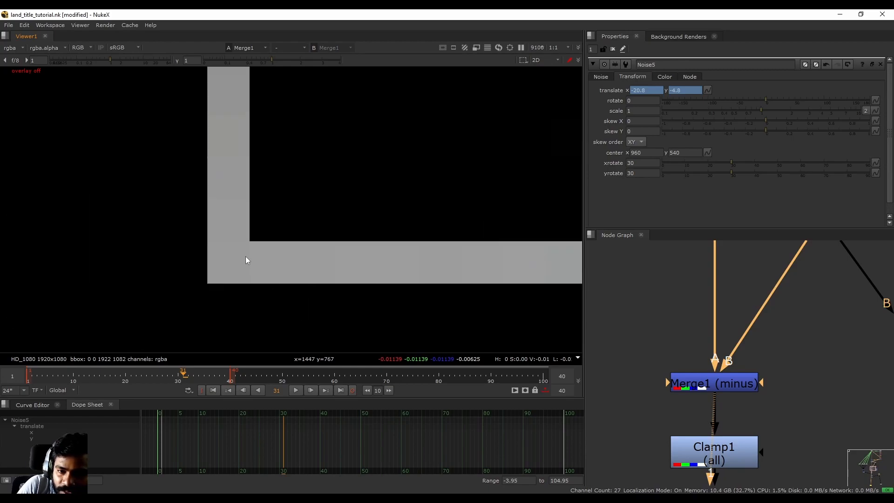
{"action": "key", "text": "o"}
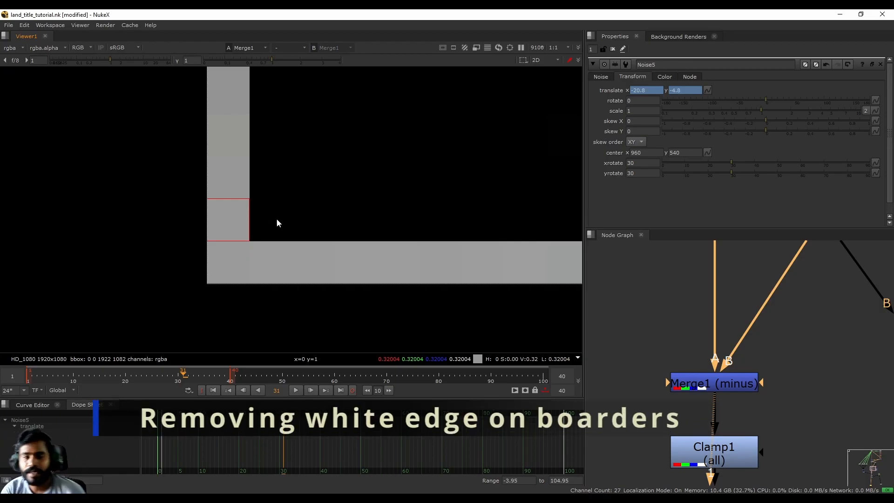
{"action": "scroll", "coordinate": [237, 274], "scroll_direction": "down", "scroll_amount": 5}
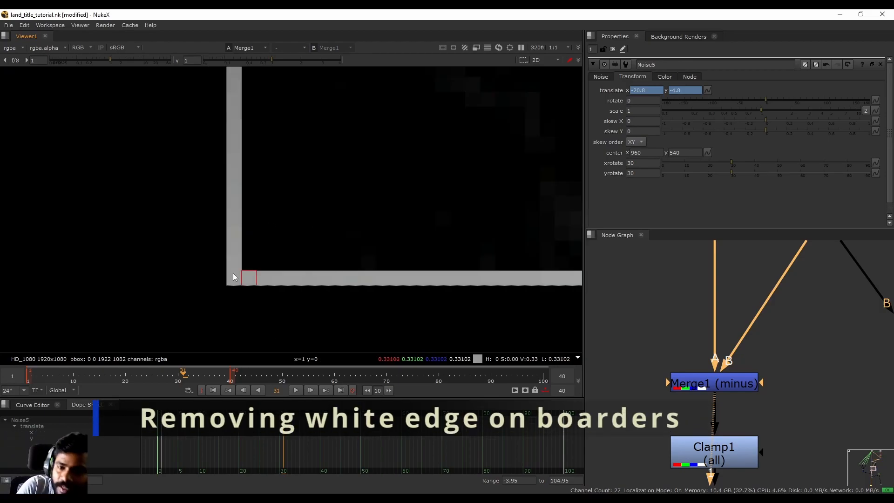
{"action": "key", "text": "f"}
{"action": "middle_click_drag", "start_coordinate": [190, 278], "coordinate": [252, 249]}
{"action": "middle_click_drag", "start_coordinate": [161, 83], "coordinate": [189, 249]}
{"action": "middle_click_drag", "start_coordinate": [172, 193], "coordinate": [178, 277]}
{"action": "scroll", "coordinate": [181, 301], "scroll_direction": "up", "scroll_amount": 12}
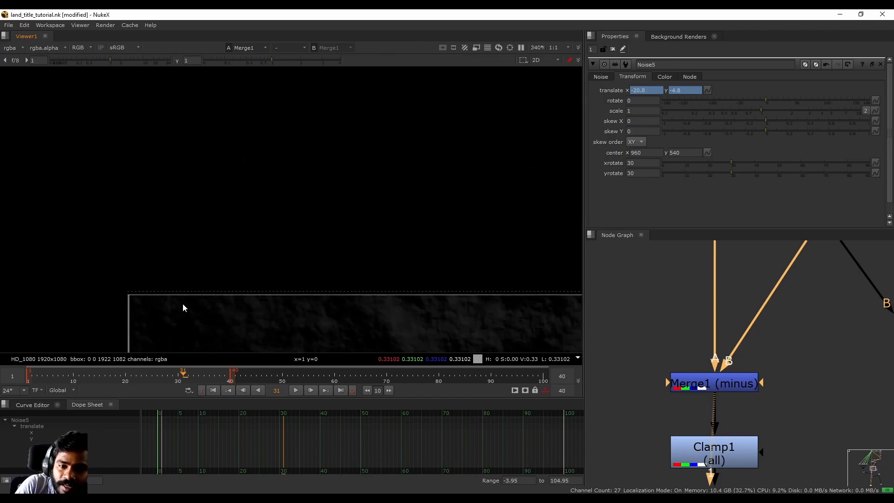
{"action": "middle_click_drag", "start_coordinate": [102, 294], "coordinate": [415, 236]}
{"action": "scroll", "coordinate": [299, 214], "scroll_direction": "up", "scroll_amount": 4}
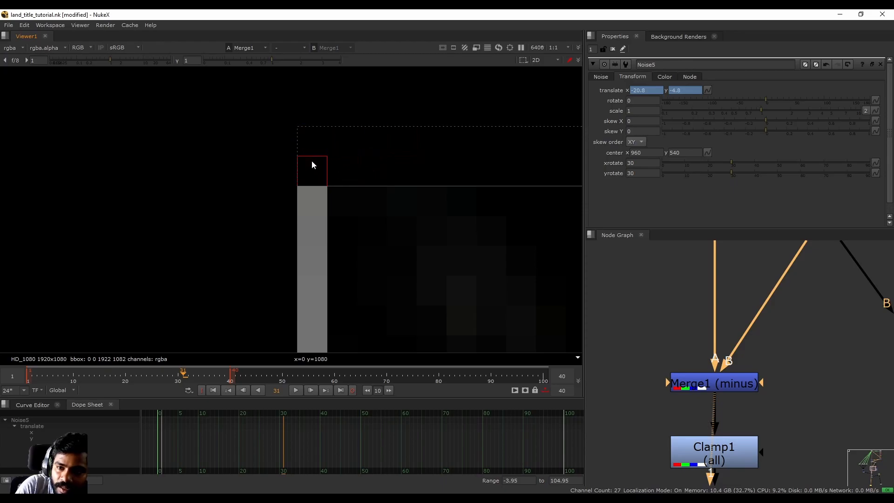
{"action": "scroll", "coordinate": [313, 161], "scroll_direction": "down", "scroll_amount": 15}
{"action": "scroll", "coordinate": [208, 279], "scroll_direction": "up", "scroll_amount": 11}
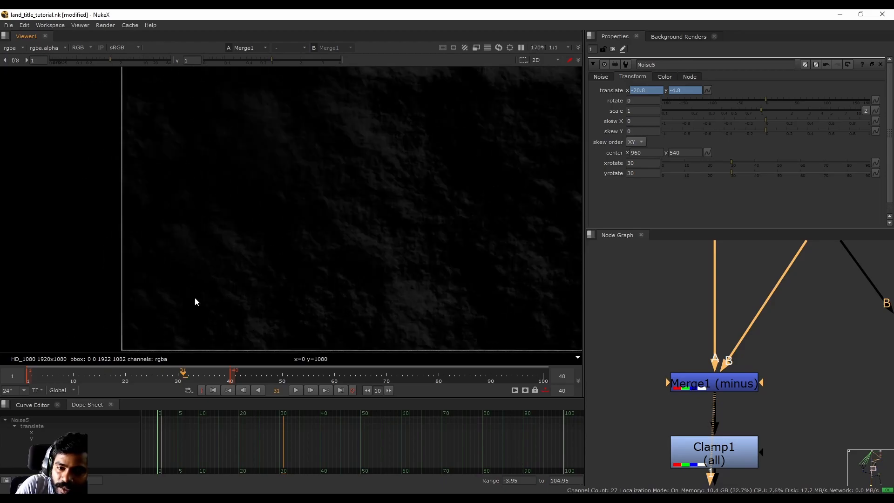
{"action": "scroll", "coordinate": [744, 346], "scroll_direction": "down", "scroll_amount": 5}
- Select Merge1, then view Transform1's output and Merge5's over result in the viewer
{"action": "middle_click_drag", "start_coordinate": [744, 346], "coordinate": [725, 382]}
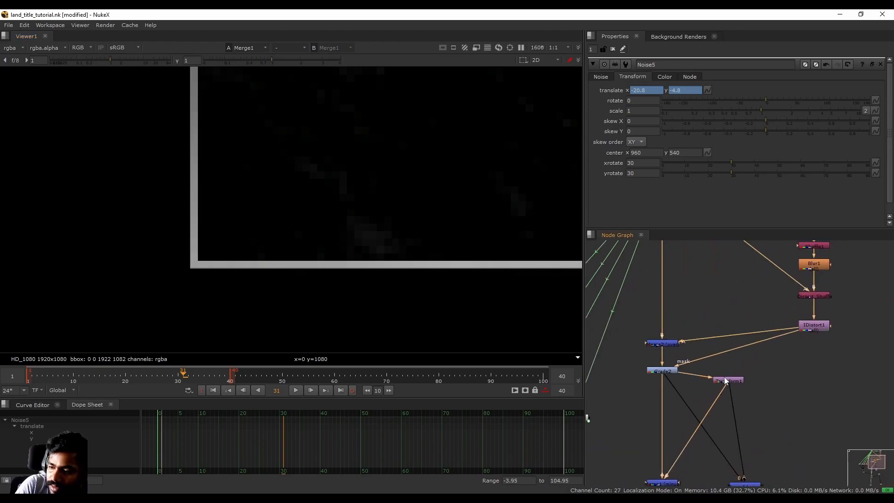
{"action": "scroll", "coordinate": [348, 230], "scroll_direction": "down", "scroll_amount": 11}
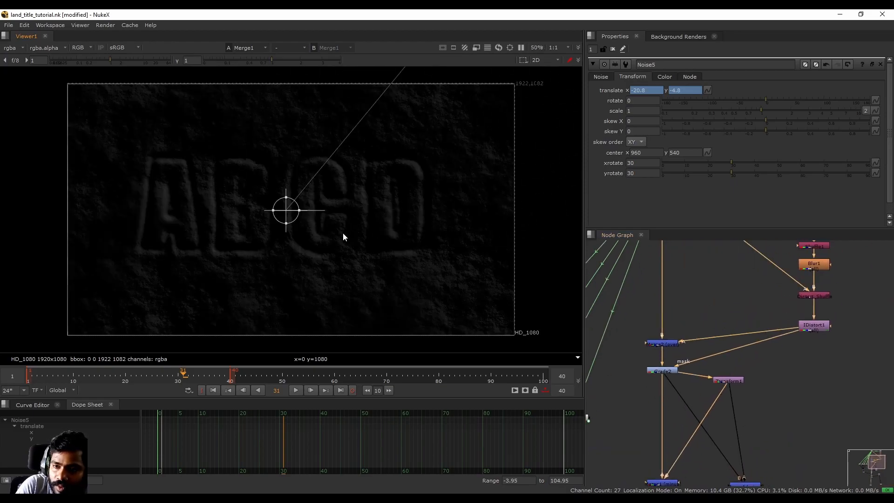
{"action": "key", "text": "f"}
{"action": "middle_click_drag", "start_coordinate": [715, 420], "coordinate": [734, 331]}
{"action": "scroll", "coordinate": [692, 412], "scroll_direction": "up", "scroll_amount": 4}
{"action": "left_click", "coordinate": [679, 374]}
{"action": "middle_click_drag", "start_coordinate": [255, 294], "coordinate": [273, 273]}
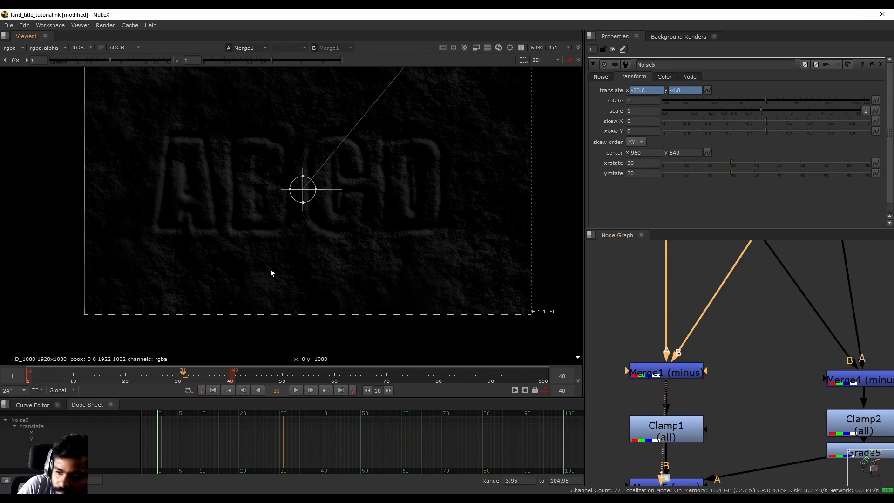
{"action": "scroll", "coordinate": [638, 356], "scroll_direction": "down", "scroll_amount": 5}
{"action": "middle_click_drag", "start_coordinate": [683, 281], "coordinate": [679, 355]}
{"action": "scroll", "coordinate": [705, 340], "scroll_direction": "up", "scroll_amount": 3}
{"action": "left_click", "coordinate": [706, 339]}
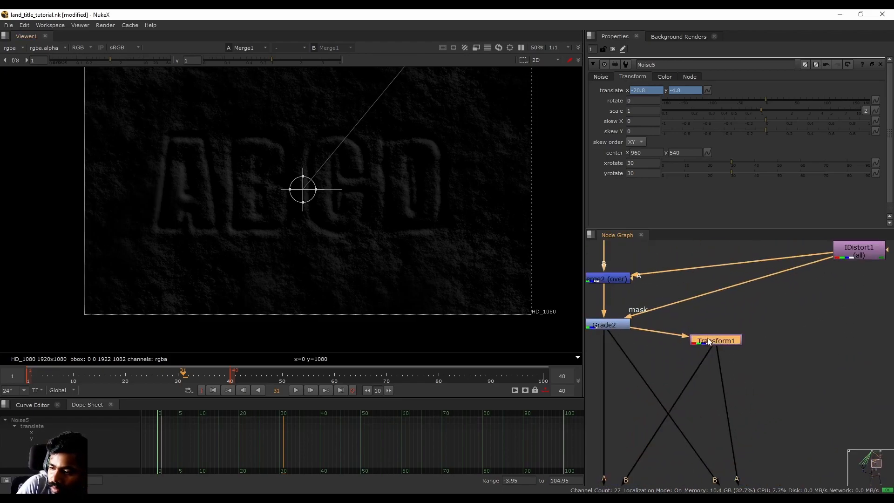
{"action": "key", "text": "1"}
{"action": "middle_click_drag", "start_coordinate": [684, 419], "coordinate": [727, 280]}
{"action": "middle_click_drag", "start_coordinate": [738, 418], "coordinate": [766, 311]}
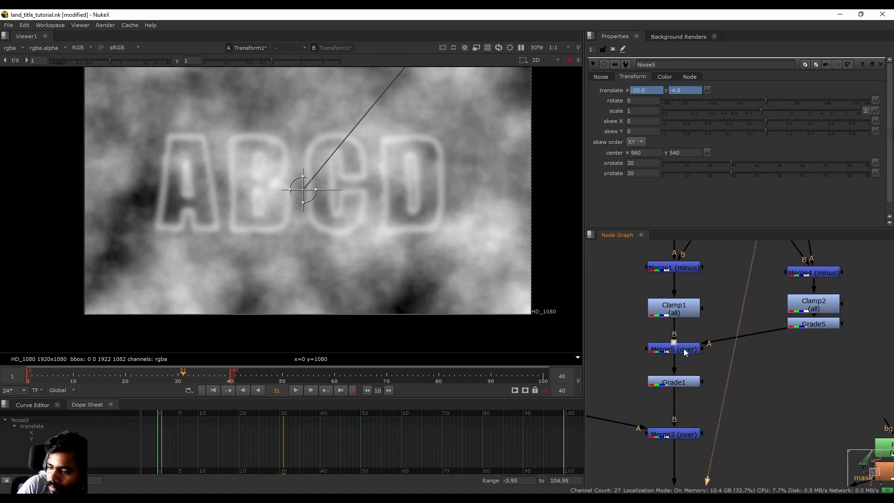
{"action": "left_click", "coordinate": [684, 348]}
{"action": "key", "text": "1"}
- Compare the Grade2 and Transform1 outputs in the viewer, switching back and forth
{"action": "middle_click_drag", "start_coordinate": [741, 261], "coordinate": [706, 473]}
{"action": "left_click", "coordinate": [761, 313]}
{"action": "key", "text": "1"}
{"action": "scroll", "coordinate": [68, 331], "scroll_direction": "up", "scroll_amount": 5}
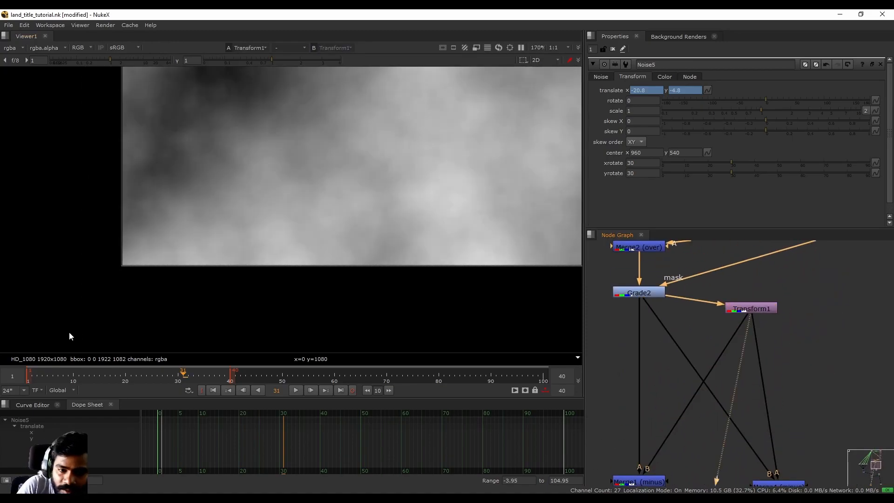
{"action": "scroll", "coordinate": [130, 286], "scroll_direction": "up", "scroll_amount": 5}
{"action": "scroll", "coordinate": [99, 195], "scroll_direction": "up", "scroll_amount": 2}
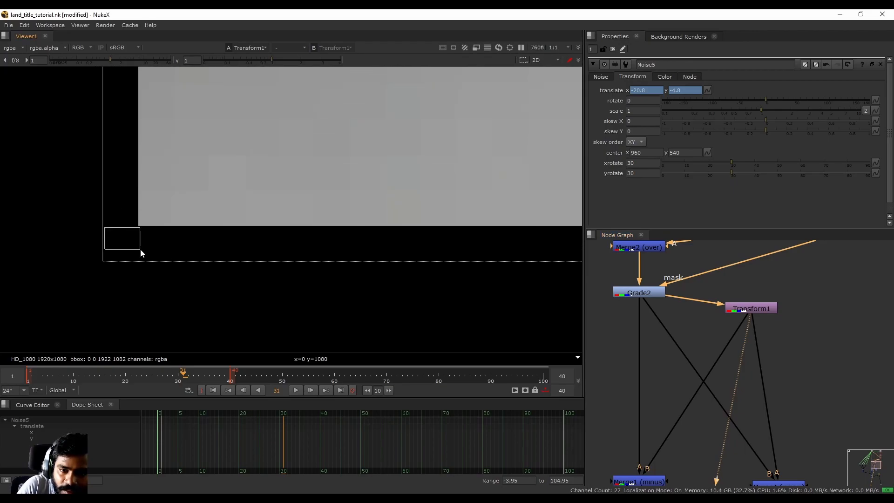
{"action": "scroll", "coordinate": [158, 251], "scroll_direction": "down", "scroll_amount": 5}
{"action": "left_click", "coordinate": [645, 293]}
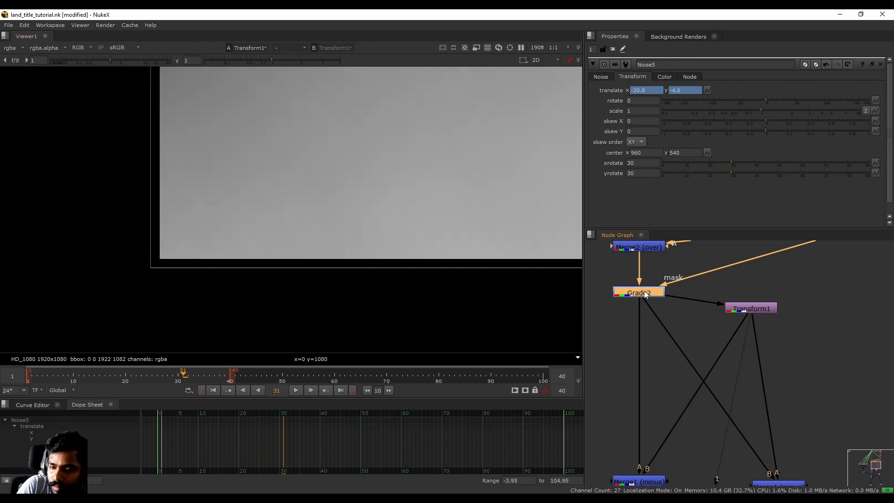
{"action": "key", "text": "1"}
{"action": "left_click", "coordinate": [756, 311]}
{"action": "key", "text": "1"}
{"action": "left_click", "coordinate": [643, 292]}
{"action": "key", "text": "1"}
{"action": "left_click", "coordinate": [748, 309]}
{"action": "key", "text": "1"}
- Fit the frame in the viewer and select the Noise1 node at the top of the tree
{"action": "key", "text": "f"}
{"action": "middle_click_drag", "start_coordinate": [139, 277], "coordinate": [200, 269]}
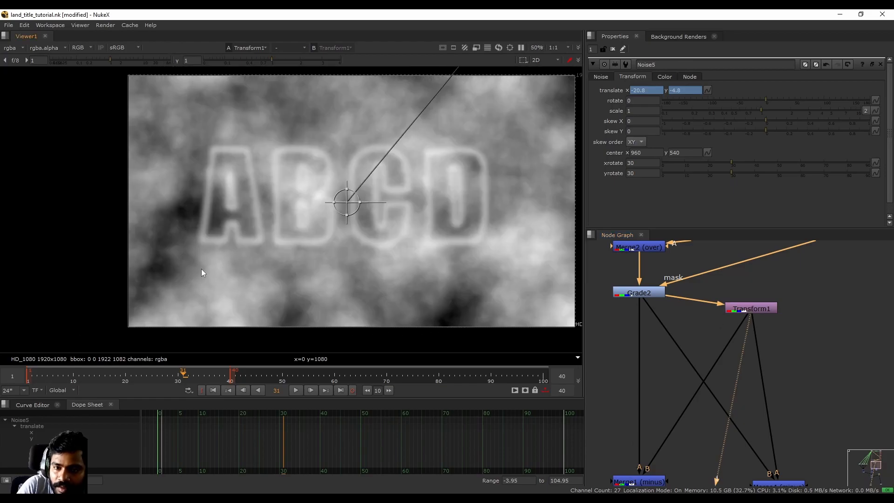
{"action": "middle_click_drag", "start_coordinate": [163, 223], "coordinate": [181, 238]}
{"action": "scroll", "coordinate": [702, 363], "scroll_direction": "down", "scroll_amount": 3}
{"action": "middle_click_drag", "start_coordinate": [697, 251], "coordinate": [690, 363]}
{"action": "scroll", "coordinate": [673, 289], "scroll_direction": "up", "scroll_amount": 3}
{"action": "left_click", "coordinate": [670, 294]}
- Insert Transform3 below Noise1 and set its scale to 1.002
{"action": "key", "text": "t"}
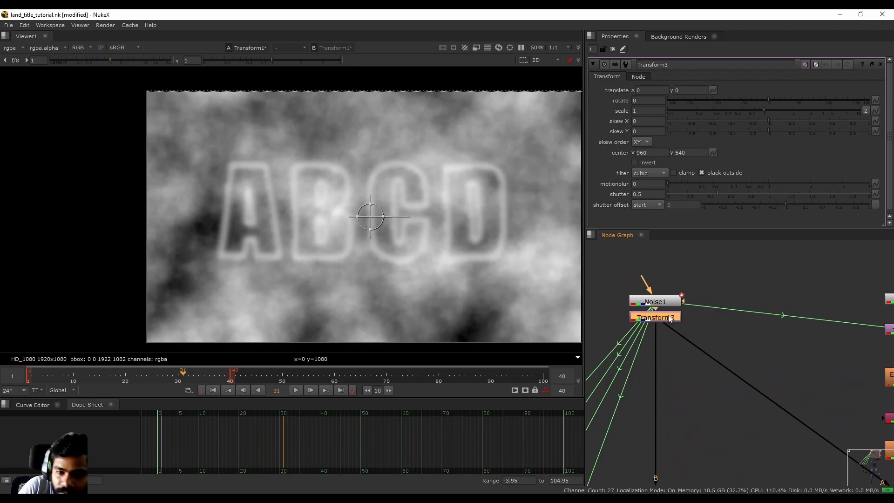
{"action": "scroll", "coordinate": [303, 217], "scroll_direction": "up", "scroll_amount": 5}
{"action": "scroll", "coordinate": [124, 270], "scroll_direction": "down", "scroll_amount": 3}
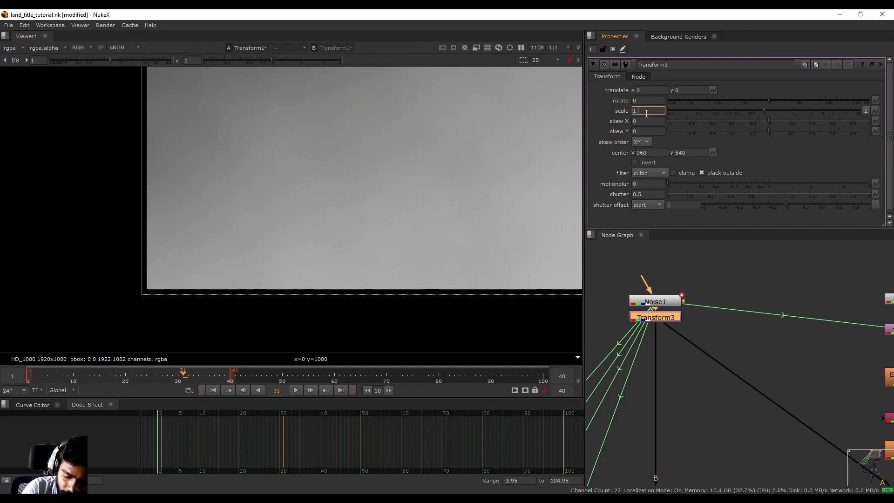
{"action": "key", "text": "Return"}
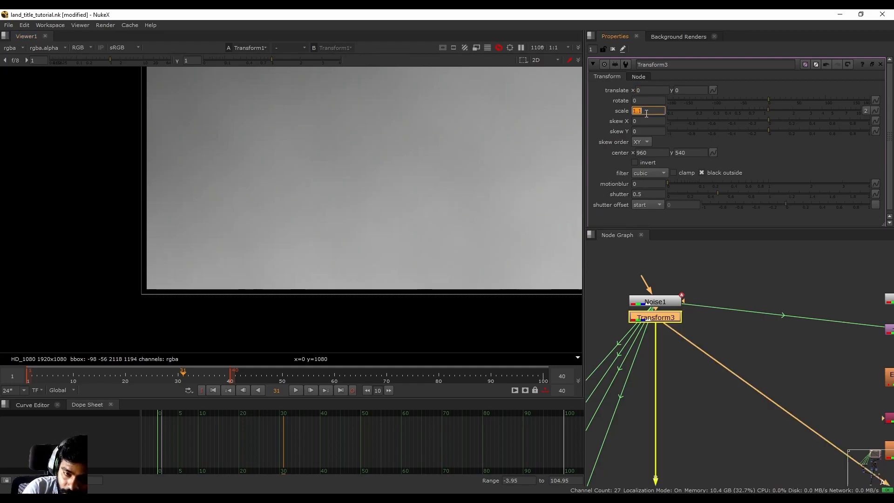
{"action": "scroll", "coordinate": [297, 198], "scroll_direction": "down", "scroll_amount": 5}
{"action": "scroll", "coordinate": [287, 192], "scroll_direction": "down", "scroll_amount": 2}
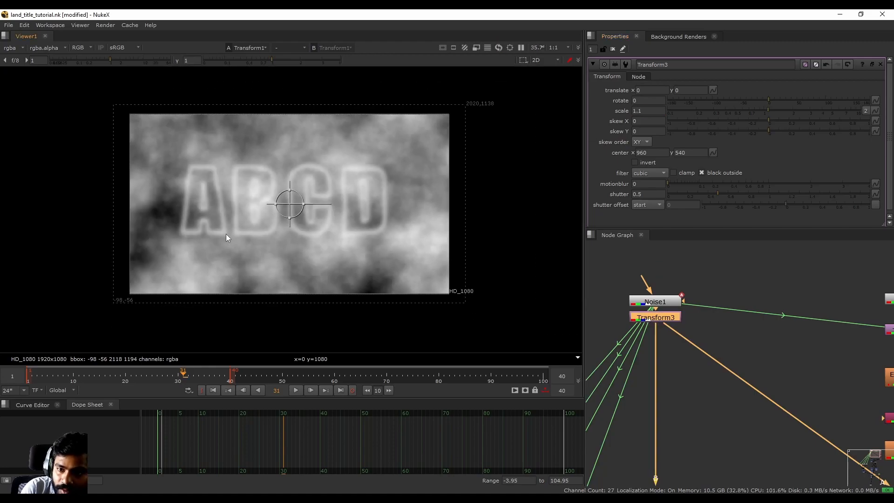
{"action": "left_click", "coordinate": [640, 112]}
{"action": "type", "text": "0"}
{"action": "key", "text": "Return"}
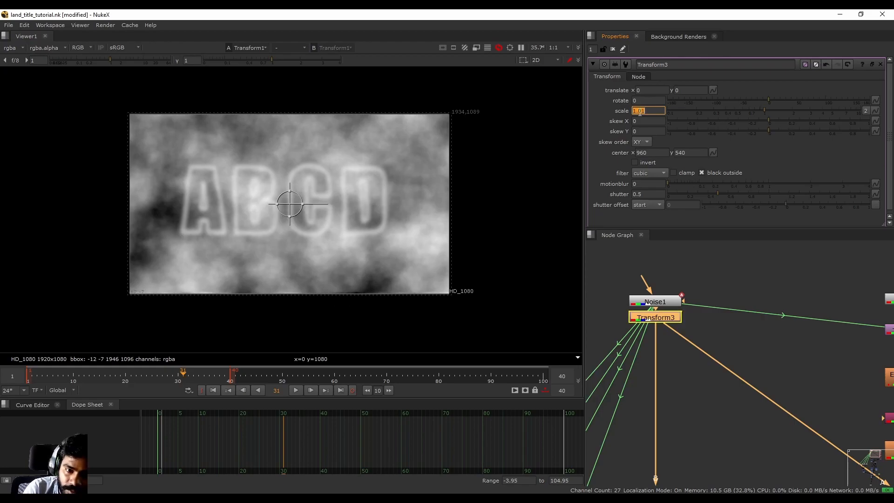
{"action": "scroll", "coordinate": [131, 303], "scroll_direction": "up", "scroll_amount": 10}
{"action": "scroll", "coordinate": [105, 229], "scroll_direction": "up", "scroll_amount": 4}
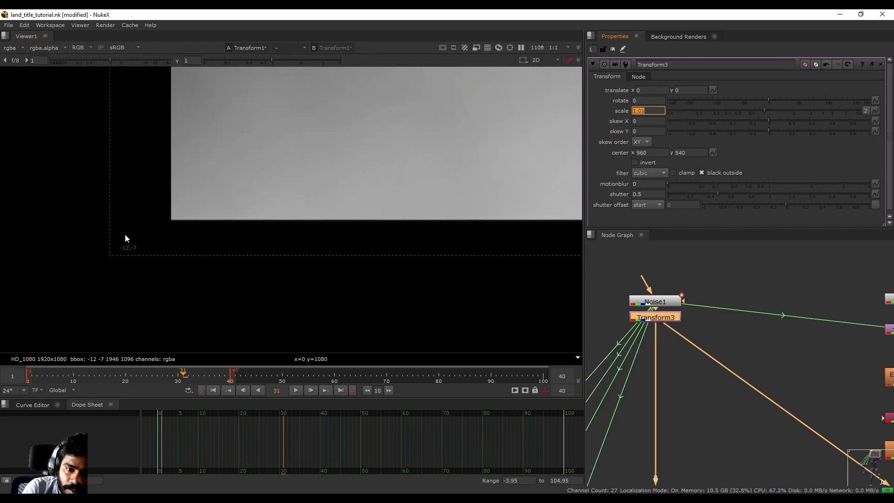
{"action": "left_click", "coordinate": [642, 110]}
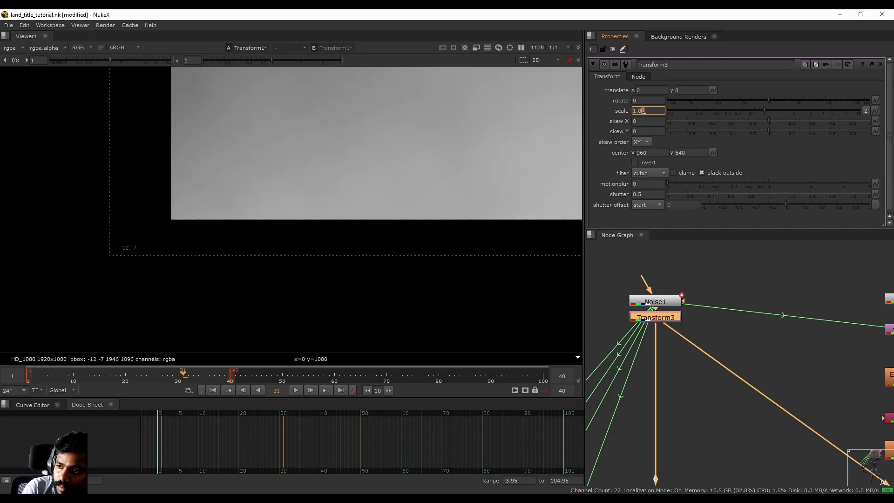
{"action": "key", "text": "Down"}
{"action": "key", "text": "Up"}
{"action": "key", "text": "Up"}
{"action": "key", "text": "Up"}
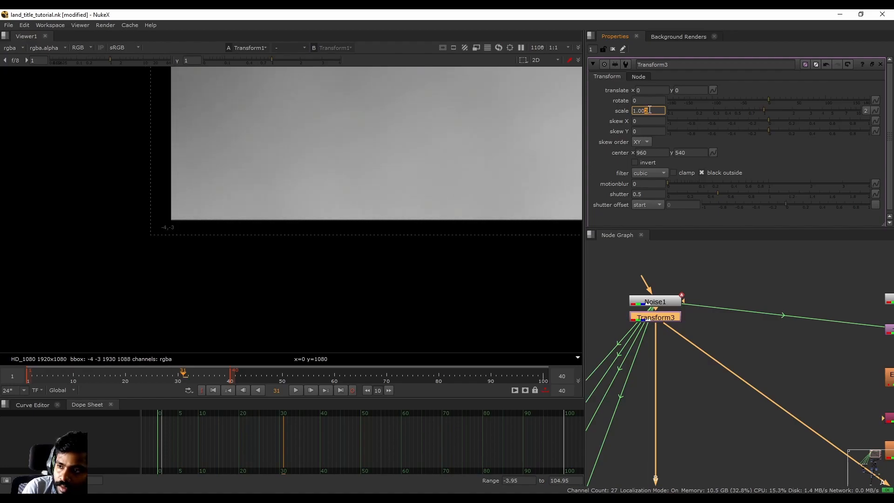
{"action": "key", "text": "f"}
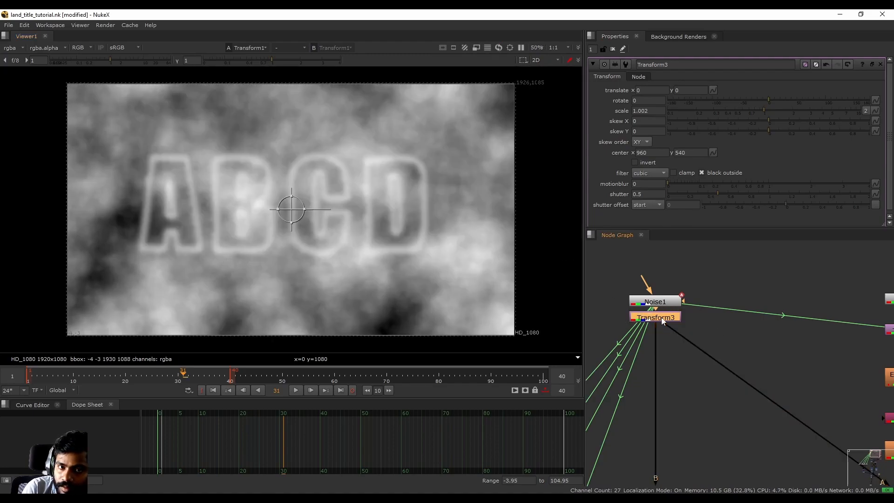
- Inspect the scaled noise at the frame edges, toggling the viewer overlays
{"action": "key", "text": "q"}
{"action": "middle_click_drag", "start_coordinate": [284, 264], "coordinate": [340, 219]}
{"action": "key", "text": "q"}
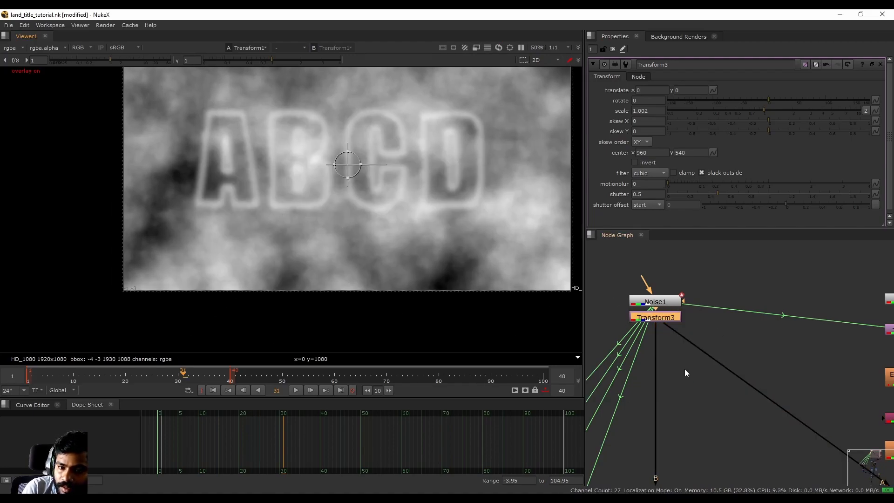
{"action": "scroll", "coordinate": [688, 428], "scroll_direction": "down", "scroll_amount": 5}
{"action": "middle_click_drag", "start_coordinate": [688, 429], "coordinate": [673, 311]}
{"action": "scroll", "coordinate": [701, 392], "scroll_direction": "up", "scroll_amount": 5}
{"action": "scroll", "coordinate": [133, 293], "scroll_direction": "up", "scroll_amount": 9}
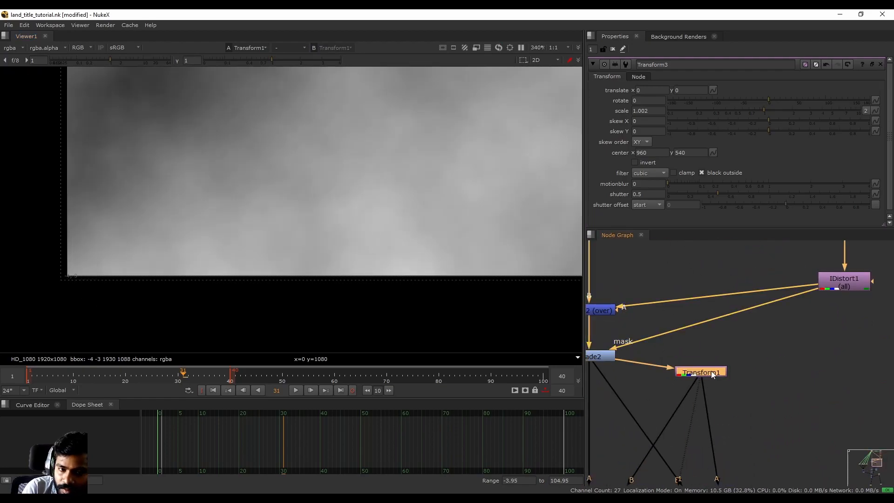
{"action": "key", "text": "f"}
{"action": "middle_click_drag", "start_coordinate": [367, 301], "coordinate": [380, 273]}
{"action": "scroll", "coordinate": [680, 340], "scroll_direction": "down", "scroll_amount": 5}
{"action": "middle_click_drag", "start_coordinate": [692, 309], "coordinate": [747, 393]}
{"action": "scroll", "coordinate": [710, 323], "scroll_direction": "up", "scroll_amount": 5}
- Disable Transform3 and toggle it to compare the lower-left frame border
{"action": "key", "text": "d"}
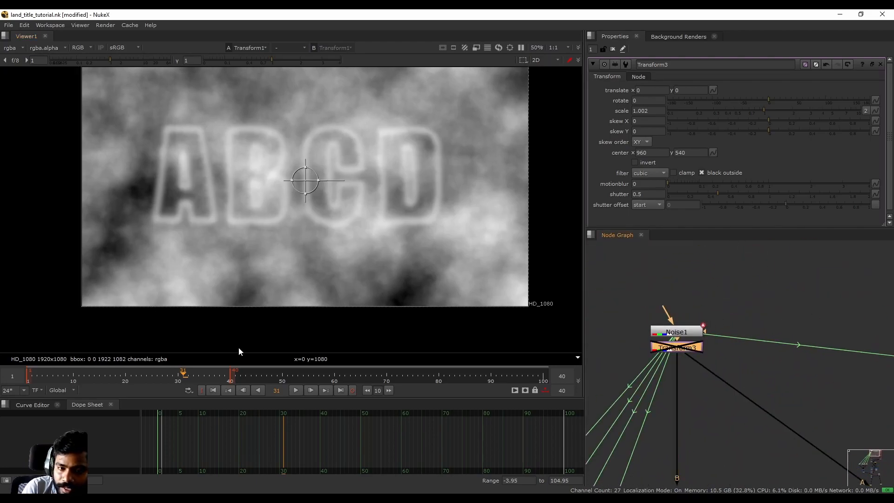
{"action": "scroll", "coordinate": [139, 345], "scroll_direction": "up", "scroll_amount": 7}
{"action": "middle_click_drag", "start_coordinate": [65, 281], "coordinate": [279, 326]}
{"action": "left_click_drag", "start_coordinate": [177, 266], "coordinate": [232, 321]}
{"action": "key", "text": "q"}
{"action": "key", "text": "d"}
{"action": "key", "text": "d"}
{"action": "scroll", "coordinate": [691, 376], "scroll_direction": "down", "scroll_amount": 6}
{"action": "middle_click_drag", "start_coordinate": [712, 458], "coordinate": [706, 481]}
{"action": "scroll", "coordinate": [689, 336], "scroll_direction": "up", "scroll_amount": 5}
- View Clamp1 and toggle Transform3 on and off to compare the lower-left edge
{"action": "left_click", "coordinate": [671, 419]}
{"action": "key", "text": "1"}
{"action": "scroll", "coordinate": [693, 331], "scroll_direction": "up", "scroll_amount": 6}
{"action": "left_click", "coordinate": [710, 406]}
{"action": "key", "text": "d"}
{"action": "key", "text": "d"}
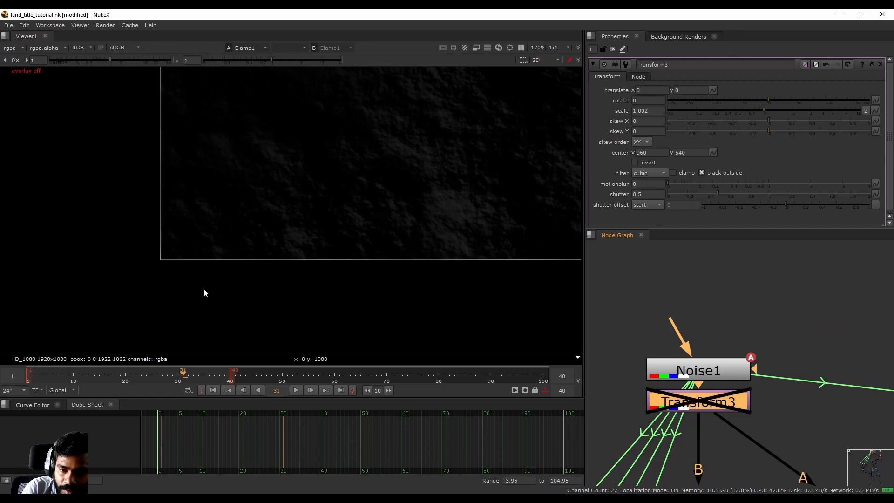
{"action": "key", "text": "f"}
{"action": "scroll", "coordinate": [78, 316], "scroll_direction": "up", "scroll_amount": 4}
{"action": "middle_click_drag", "start_coordinate": [77, 317], "coordinate": [159, 264]}
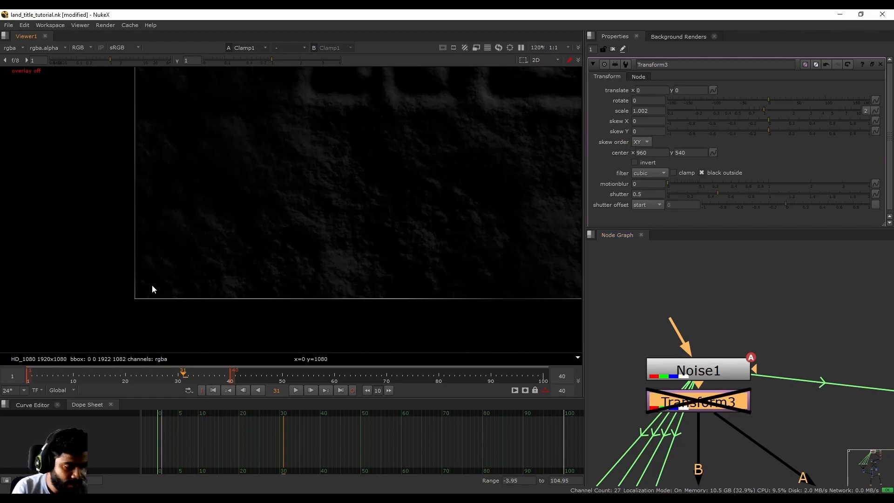
{"action": "scroll", "coordinate": [703, 412], "scroll_direction": "up", "scroll_amount": 2}
{"action": "key", "text": "d"}
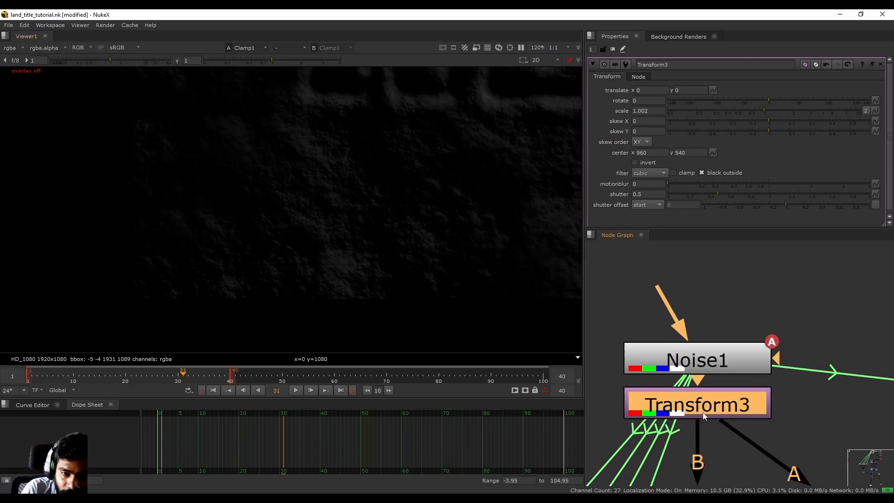
{"action": "key", "text": "d"}
{"action": "key", "text": "d"}
{"action": "key", "text": "f"}
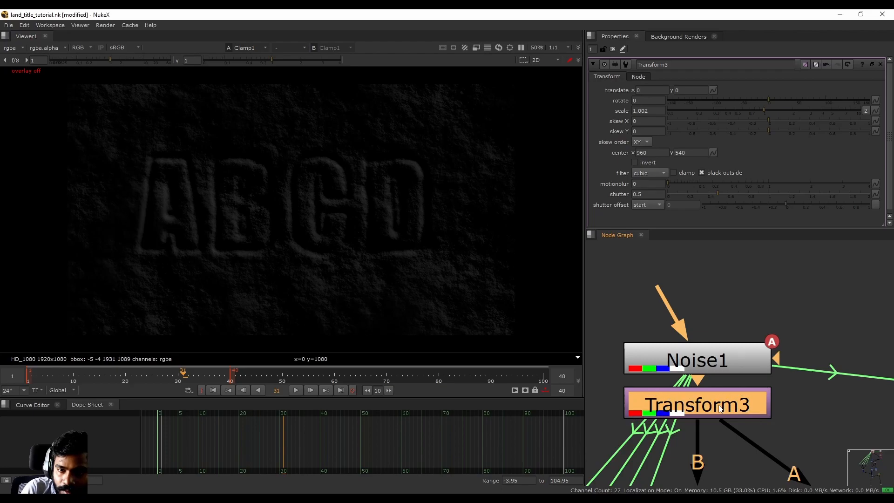
- Move Noise1 higher, disable Transform3, and go back to the bottom Grade4 node
{"action": "left_click_drag", "start_coordinate": [693, 349], "coordinate": [693, 281]}
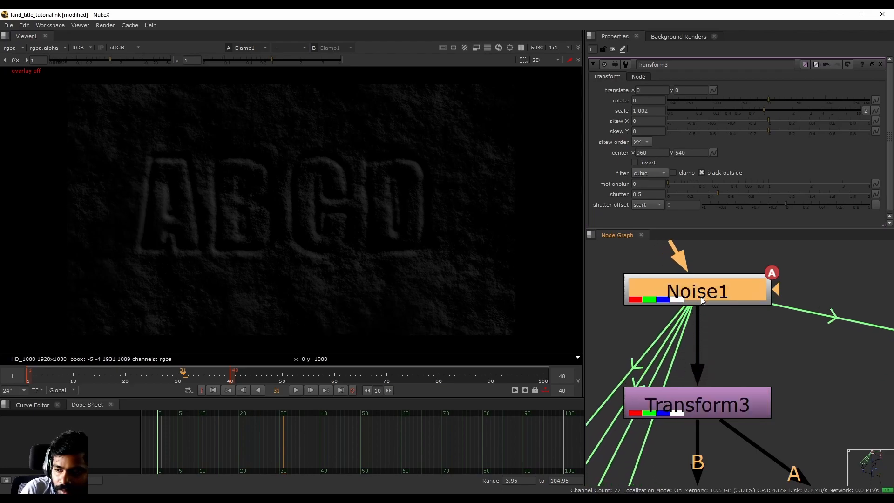
{"action": "left_click", "coordinate": [713, 404]}
{"action": "key", "text": "d"}
{"action": "key", "text": "d"}
{"action": "scroll", "coordinate": [314, 238], "scroll_direction": "down", "scroll_amount": 3}
{"action": "scroll", "coordinate": [315, 239], "scroll_direction": "up", "scroll_amount": 3}
{"action": "scroll", "coordinate": [694, 398], "scroll_direction": "down", "scroll_amount": 6}
{"action": "middle_click_drag", "start_coordinate": [694, 399], "coordinate": [659, 121]}
{"action": "middle_click_drag", "start_coordinate": [703, 420], "coordinate": [710, 235]}
{"action": "middle_click_drag", "start_coordinate": [705, 456], "coordinate": [690, 328]}
{"action": "scroll", "coordinate": [669, 370], "scroll_direction": "down", "scroll_amount": 5}
{"action": "scroll", "coordinate": [683, 452], "scroll_direction": "up", "scroll_amount": 5}
{"action": "left_click", "coordinate": [661, 389]}
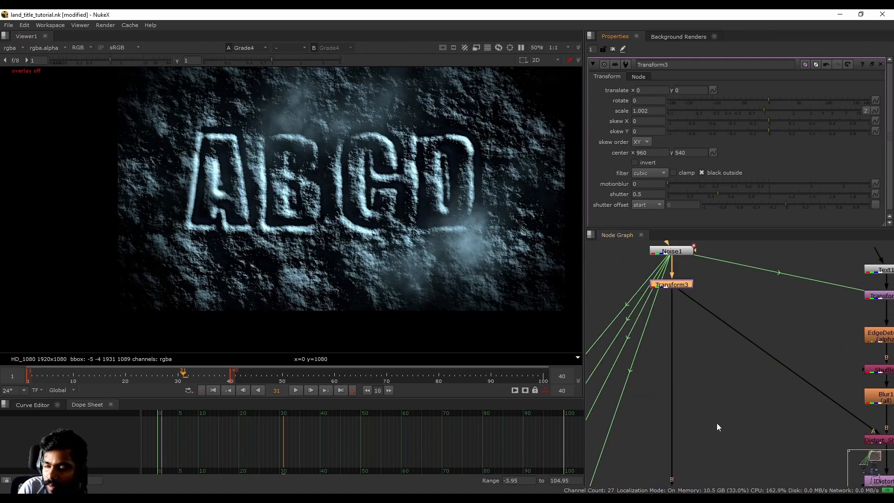
{"action": "middle_click_drag", "start_coordinate": [718, 423], "coordinate": [692, 376]}
{"action": "scroll", "coordinate": [703, 419], "scroll_direction": "down", "scroll_amount": 5}
{"action": "scroll", "coordinate": [681, 372], "scroll_direction": "up", "scroll_amount": 6}
- Add a Reformat node under Transform3 through the 'ref' node search
{"action": "key", "text": "Tab"}
{"action": "type", "text": "ref"}
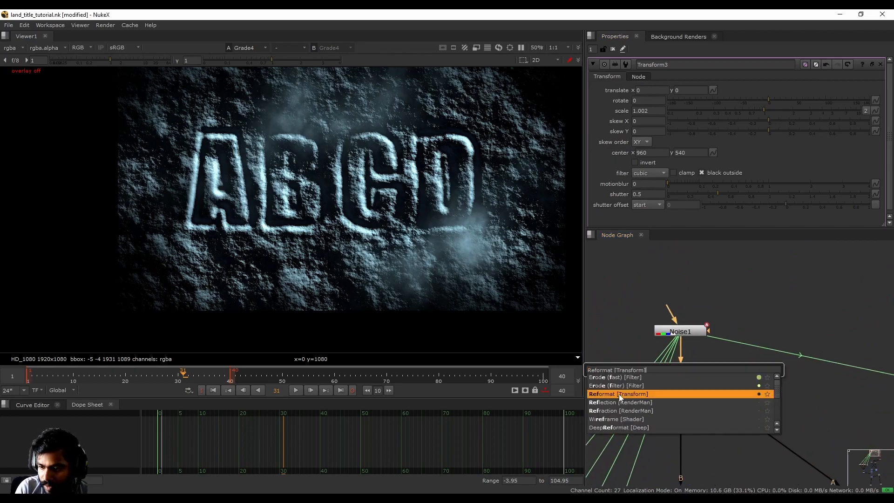
{"action": "left_click", "coordinate": [619, 394]}
{"action": "scroll", "coordinate": [686, 397], "scroll_direction": "up", "scroll_amount": 3}
{"action": "scroll", "coordinate": [189, 254], "scroll_direction": "up", "scroll_amount": 10}
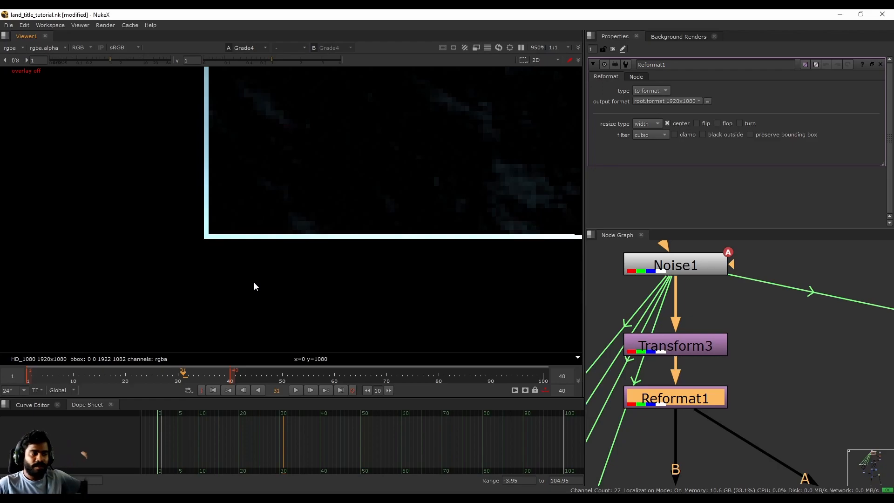
- View Transform3's output with the overlay on and open its properties
{"action": "left_click", "coordinate": [692, 346]}
{"action": "key", "text": "1"}
{"action": "key", "text": "q"}
{"action": "scroll", "coordinate": [167, 231], "scroll_direction": "down", "scroll_amount": 2}
{"action": "scroll", "coordinate": [178, 250], "scroll_direction": "up", "scroll_amount": 5}
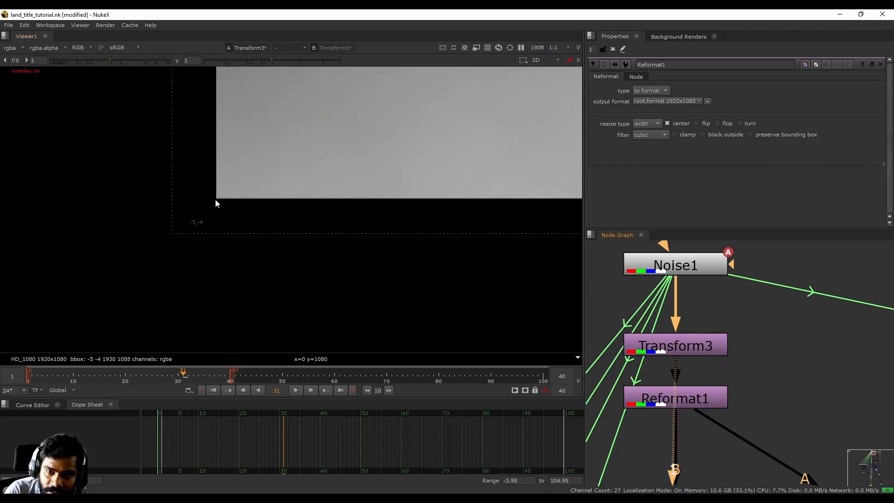
{"action": "left_click_drag", "start_coordinate": [273, 233], "coordinate": [273, 234]}
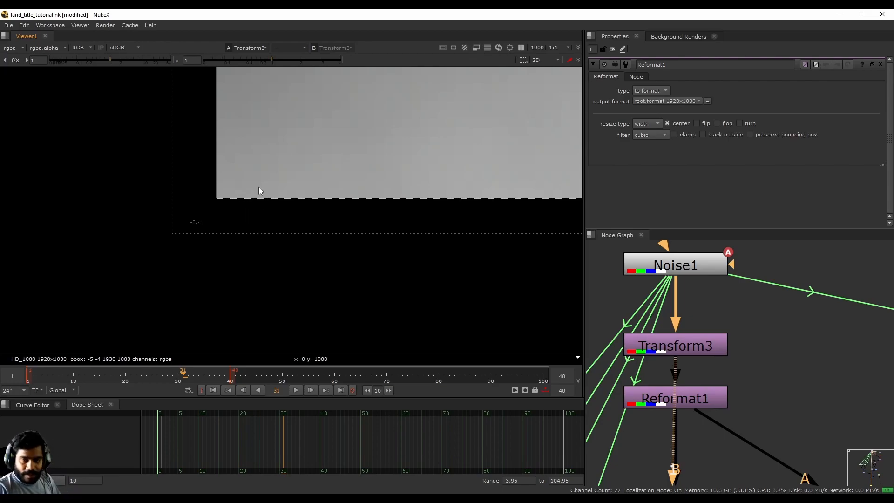
{"action": "double_click", "coordinate": [681, 352]}
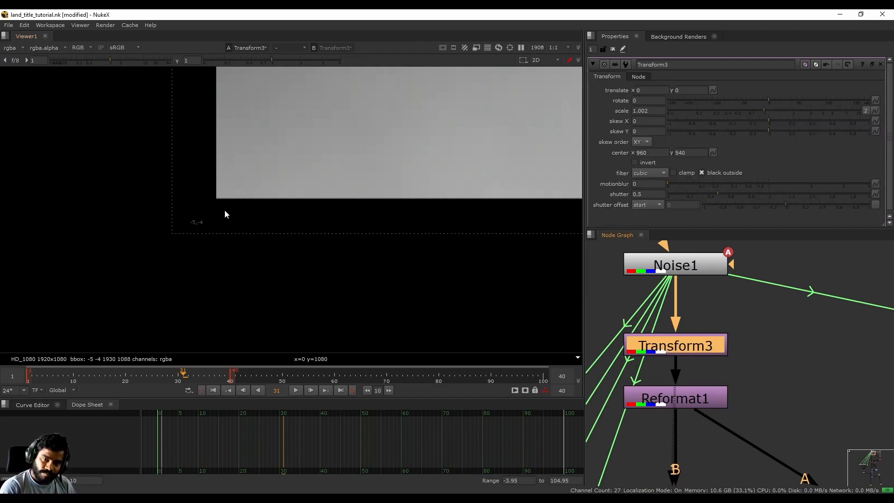
{"action": "left_click_drag", "start_coordinate": [219, 205], "coordinate": [294, 234]}
{"action": "middle_click_drag", "start_coordinate": [687, 402], "coordinate": [688, 365]}
{"action": "left_click", "coordinate": [687, 360]}
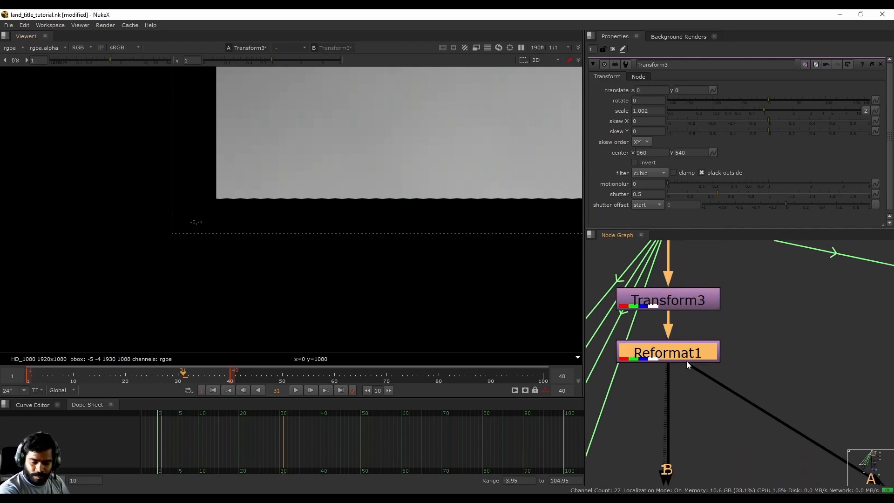
{"action": "key", "text": "1"}
{"action": "left_click_drag", "start_coordinate": [195, 193], "coordinate": [288, 250]}
- Fit the image in the viewer and view Merge3's output
{"action": "key", "text": "f"}
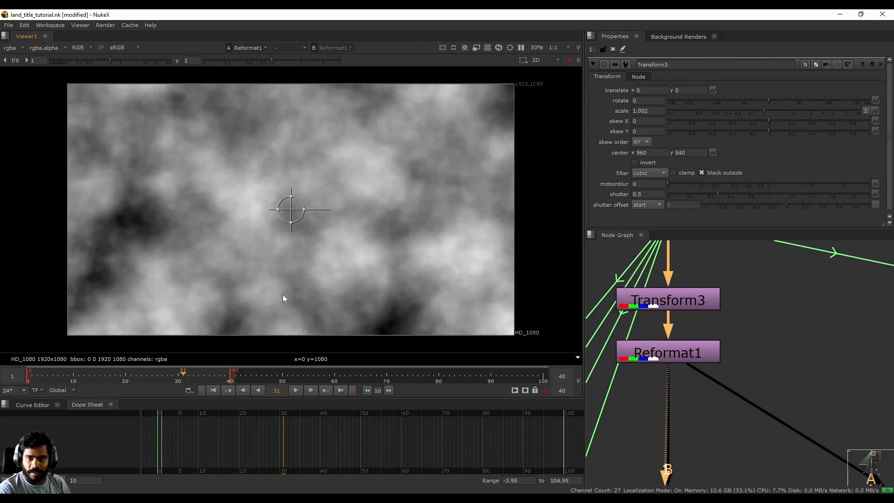
{"action": "middle_click_drag", "start_coordinate": [449, 278], "coordinate": [456, 210]}
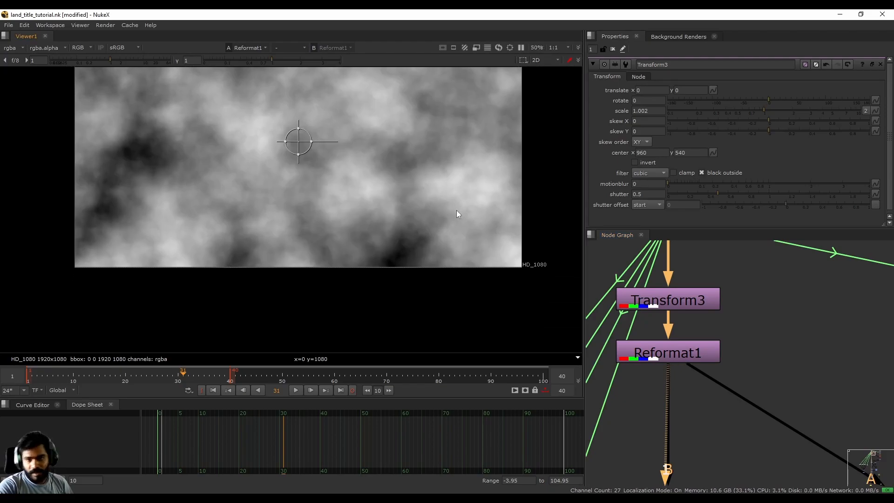
{"action": "scroll", "coordinate": [678, 358], "scroll_direction": "down", "scroll_amount": 8}
{"action": "scroll", "coordinate": [675, 320], "scroll_direction": "up", "scroll_amount": 8}
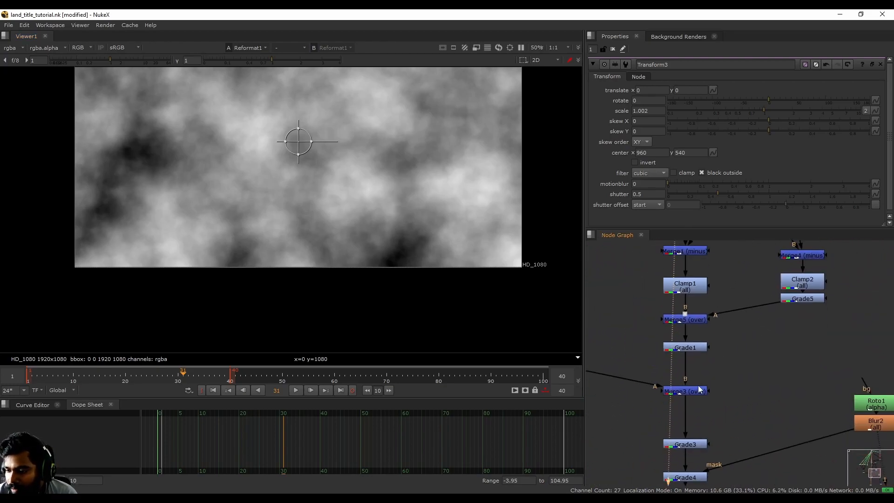
{"action": "left_click", "coordinate": [689, 391]}
{"action": "key", "text": "1"}
{"action": "scroll", "coordinate": [720, 373], "scroll_direction": "down", "scroll_amount": 6}
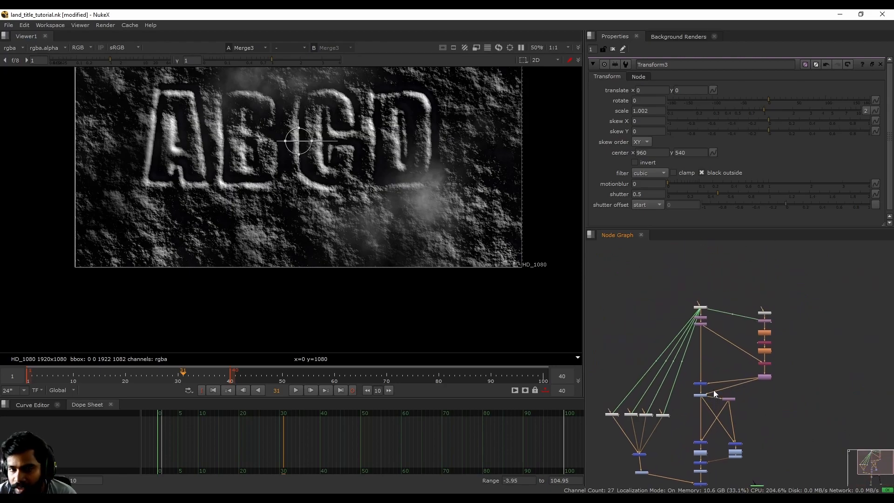
{"action": "scroll", "coordinate": [195, 238], "scroll_direction": "up", "scroll_amount": 8}
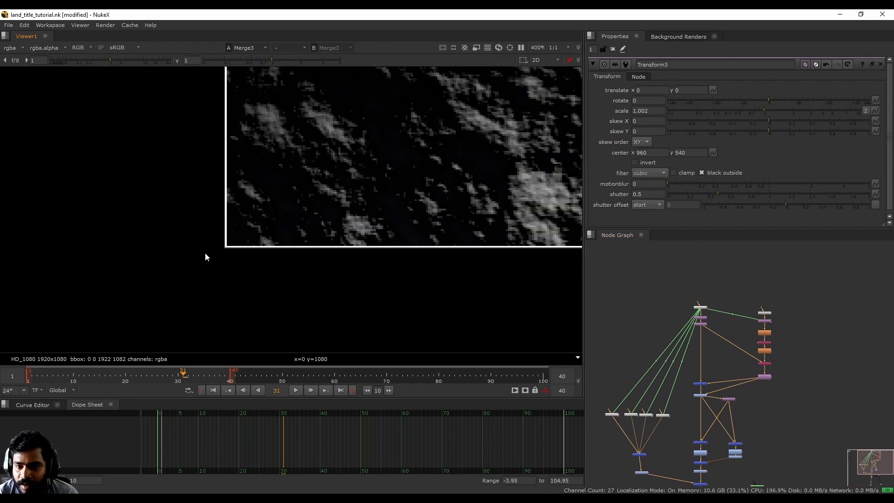
{"action": "scroll", "coordinate": [768, 387], "scroll_direction": "up", "scroll_amount": 6}
{"action": "left_click", "coordinate": [714, 401]}
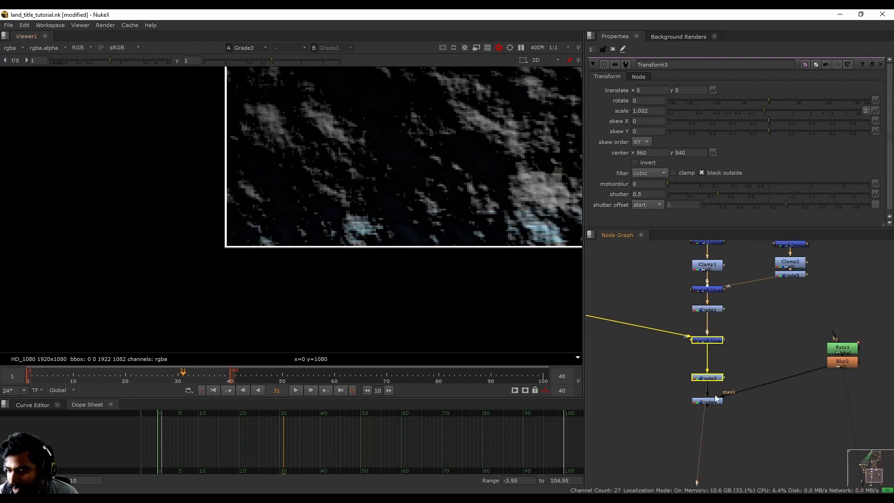
{"action": "key", "text": "1"}
{"action": "scroll", "coordinate": [714, 401], "scroll_direction": "down", "scroll_amount": 5}
{"action": "scroll", "coordinate": [686, 357], "scroll_direction": "up", "scroll_amount": 10}
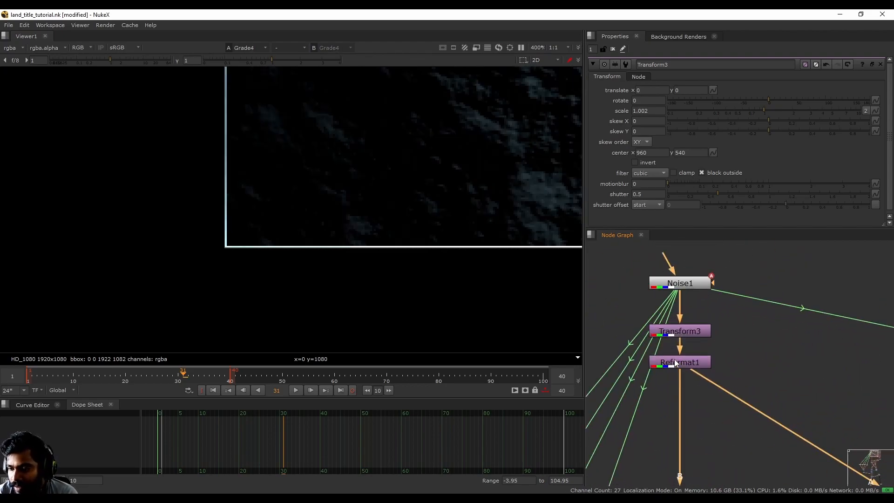
{"action": "key", "text": "Delete"}
{"action": "key", "text": "f"}
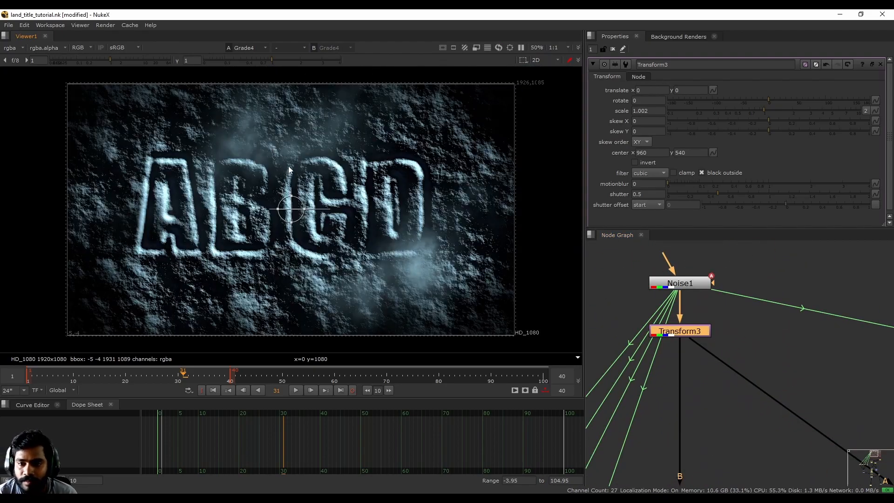
- Pan the node graph down to Grade4 and select it
{"action": "middle_click_drag", "start_coordinate": [701, 410], "coordinate": [718, 204]}
{"action": "middle_click_drag", "start_coordinate": [695, 461], "coordinate": [720, 209]}
{"action": "middle_click_drag", "start_coordinate": [694, 468], "coordinate": [720, 277]}
{"action": "left_click", "coordinate": [716, 264]}
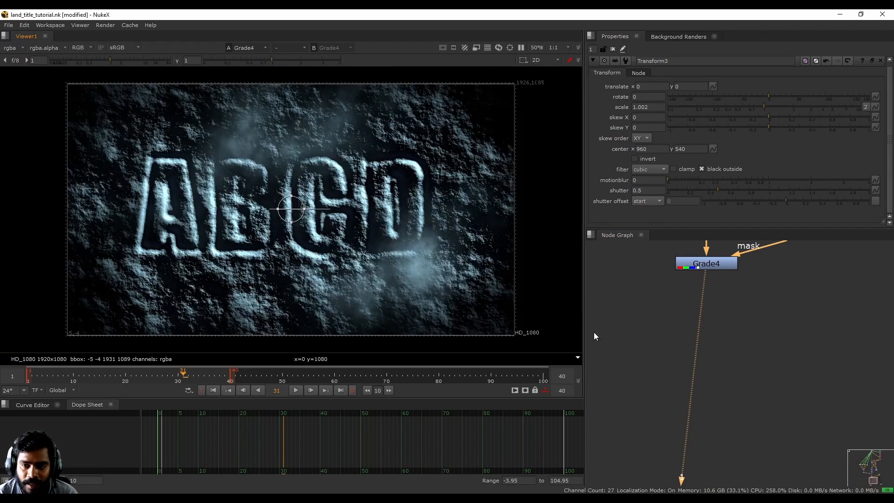
- Add a Reformat node via 'refo' below Grade4 and position it lower
{"action": "key", "text": "Tab"}
{"action": "type", "text": "refo"}
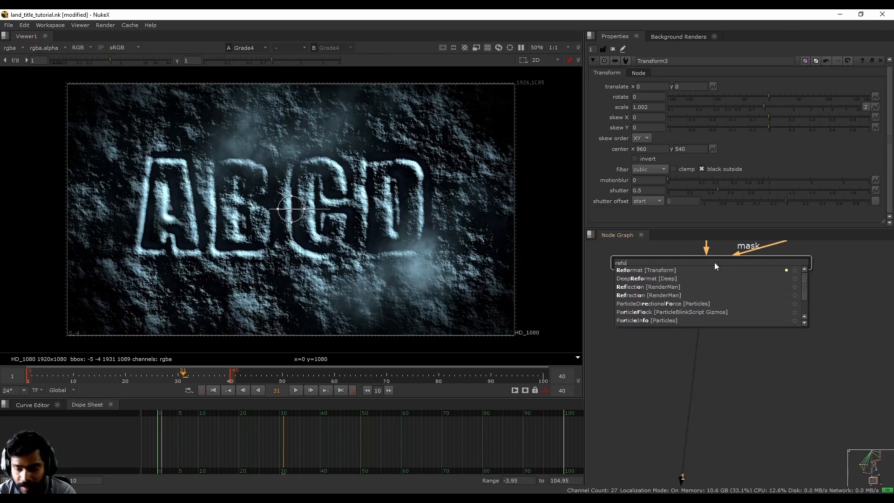
{"action": "left_click", "coordinate": [659, 271]}
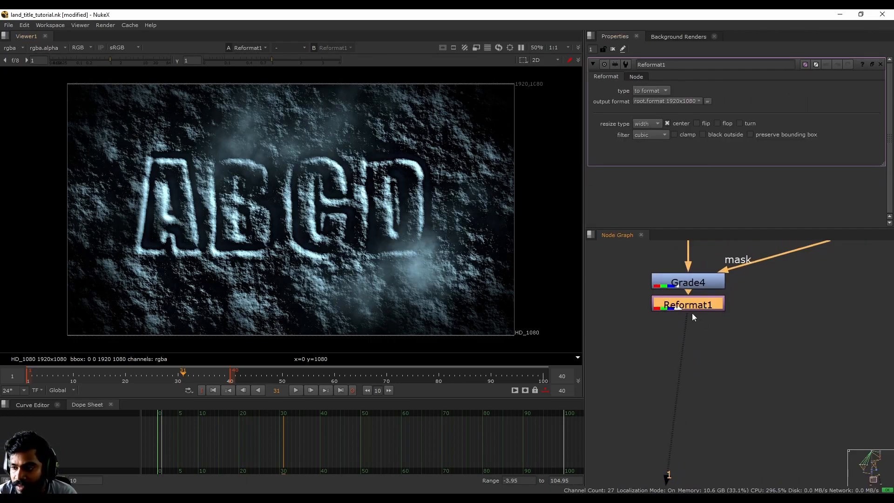
{"action": "left_click_drag", "start_coordinate": [692, 313], "coordinate": [689, 358]}
- Compare Grade4 with Reformat1's 1920x1080 output, with the overlay on, and start playback
{"action": "left_click", "coordinate": [697, 277]}
{"action": "key", "text": "1"}
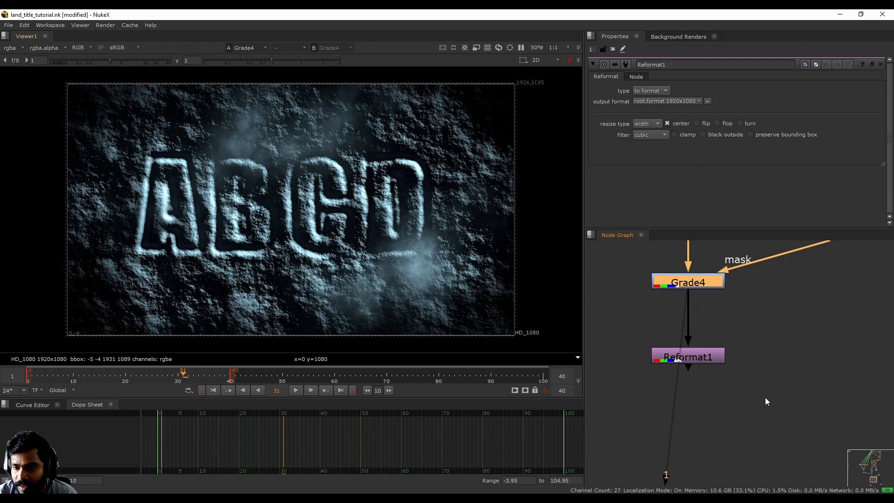
{"action": "middle_click_drag", "start_coordinate": [689, 351], "coordinate": [693, 315]}
{"action": "left_click", "coordinate": [692, 314]}
{"action": "key", "text": "1"}
{"action": "key", "text": "o"}
{"action": "middle_click_drag", "start_coordinate": [383, 291], "coordinate": [392, 241]}
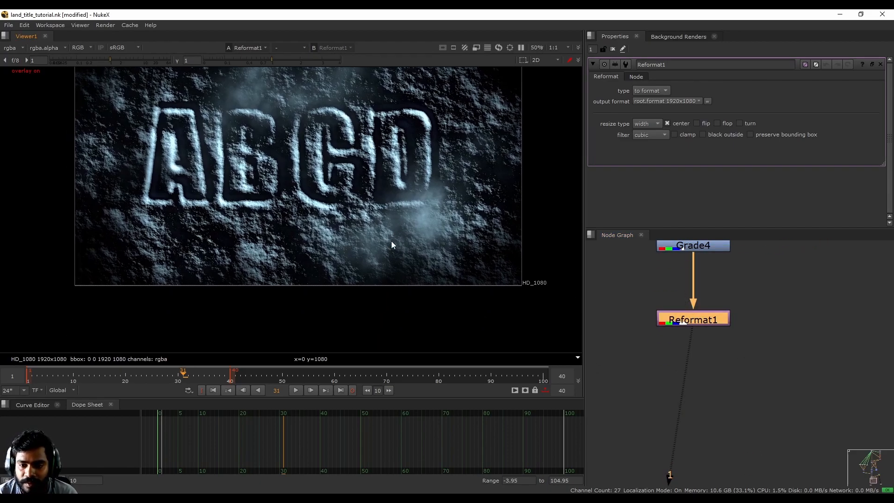
{"action": "left_click", "coordinate": [297, 391]}
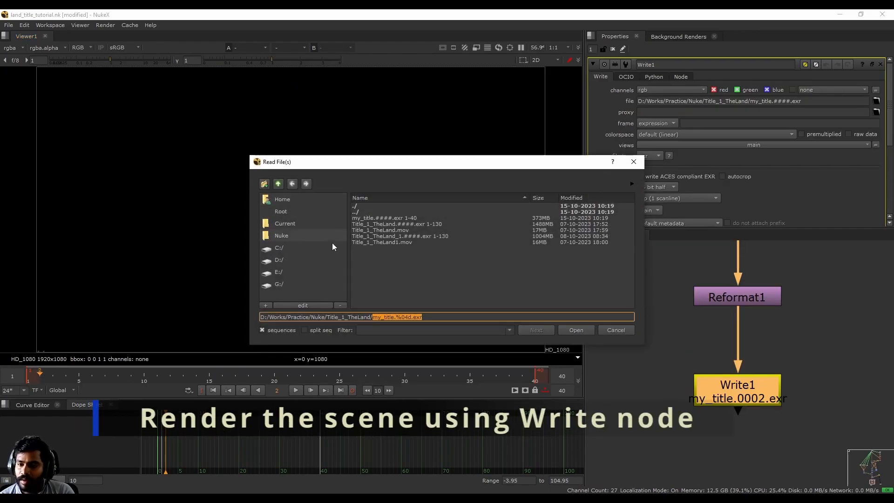
- Load the my_title.####.exr 1-40 sequence as Read1, placed right of Write1
{"action": "left_click", "coordinate": [399, 217]}
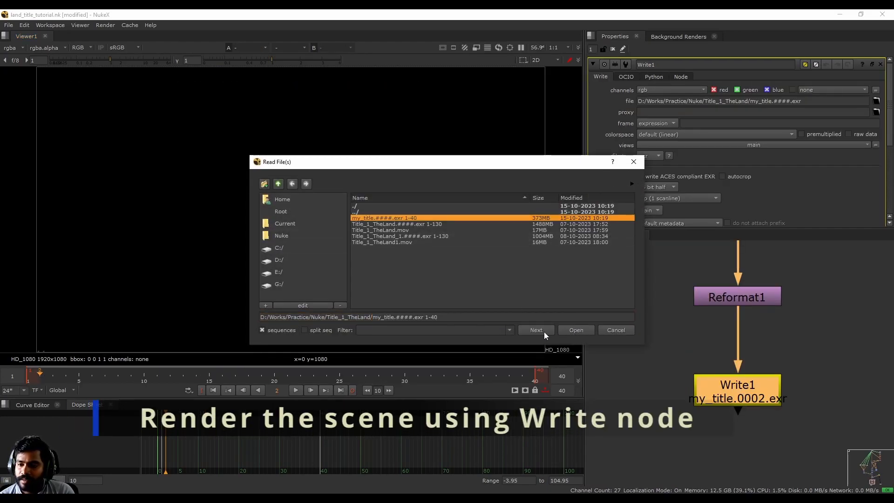
{"action": "left_click", "coordinate": [576, 330]}
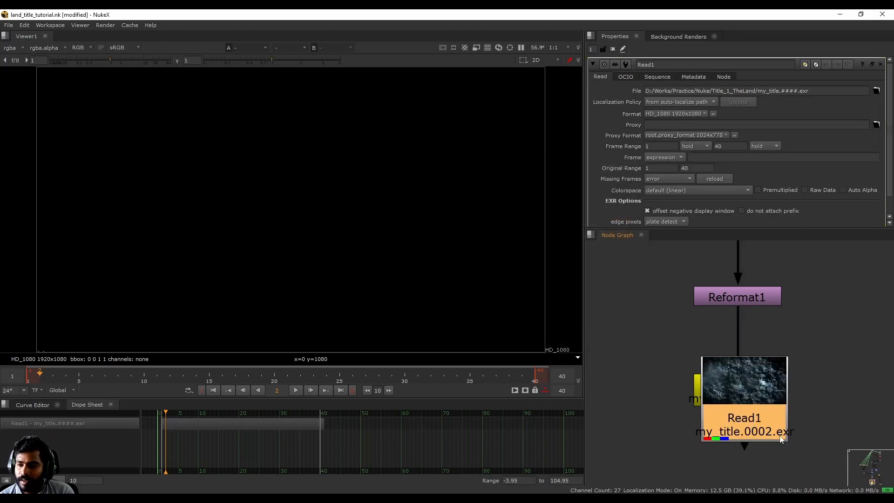
{"action": "left_click_drag", "start_coordinate": [668, 388], "coordinate": [825, 338]}
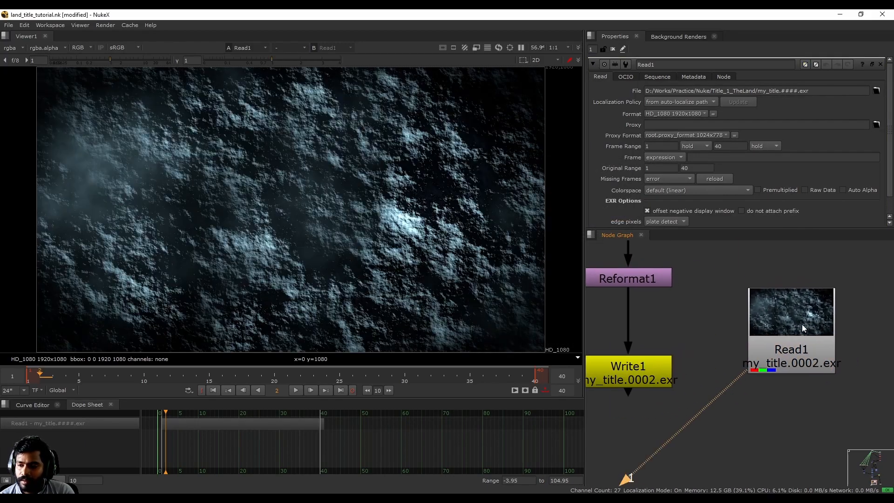
- Play the rendered frames 1-40, then replay them with the viewer maximized
{"action": "left_click", "coordinate": [297, 391]}
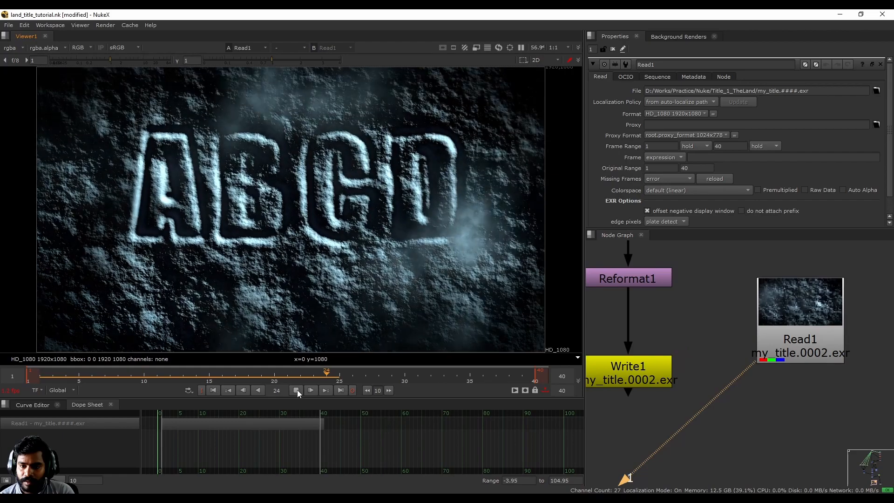
{"action": "left_click", "coordinate": [296, 390]}
{"action": "key", "text": "space"}
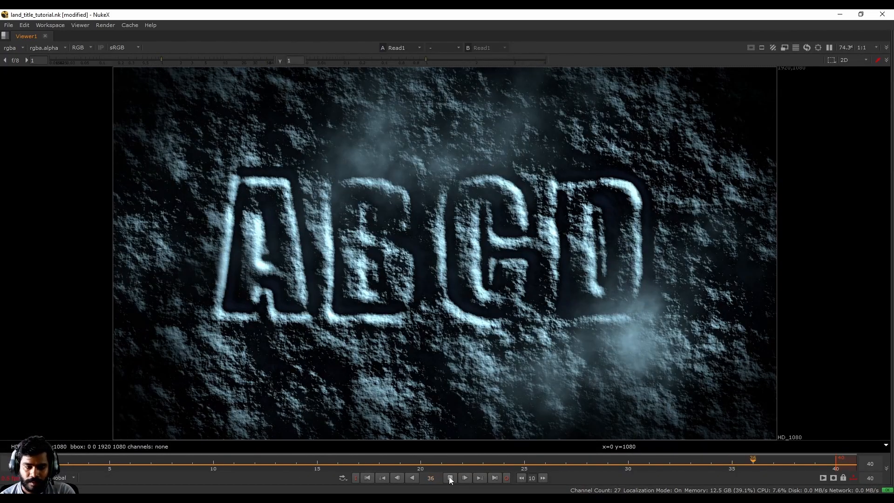
{"action": "left_click", "coordinate": [451, 477]}
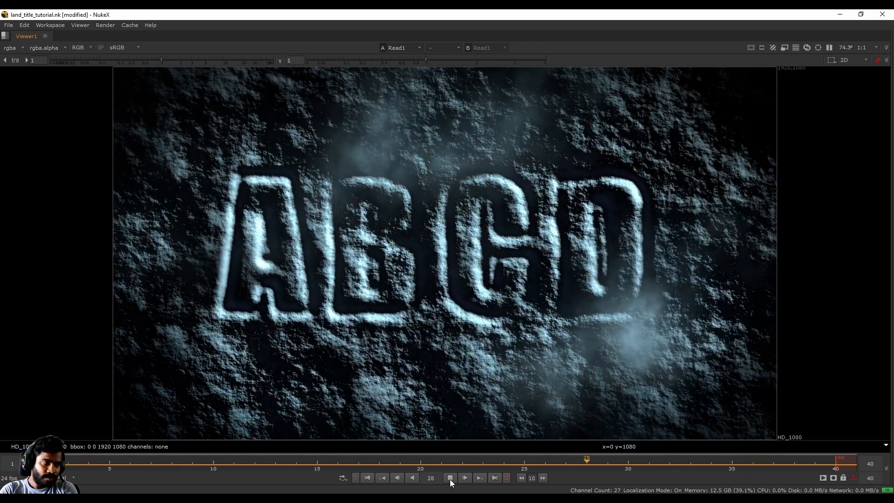
{"action": "left_click", "coordinate": [449, 478]}
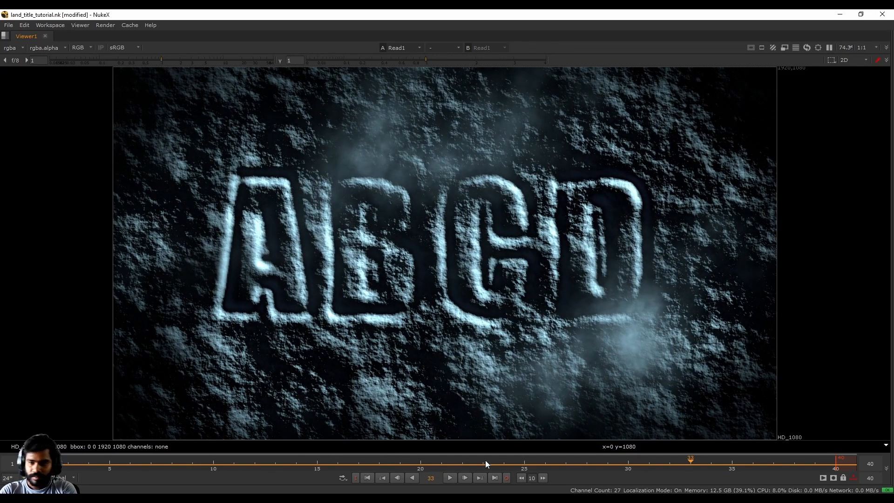